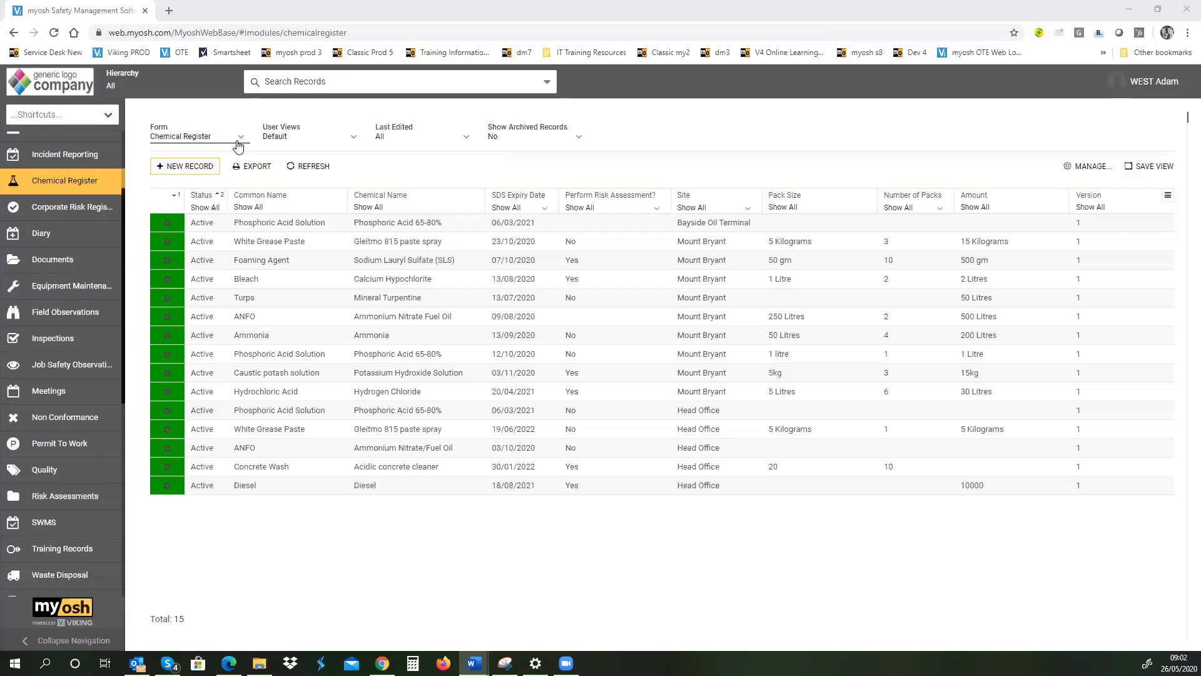
# List the Hazard Class records and view the "Acute toxicity - dermal" category 4.0 record in edit mode, leaving it without saving.
pyautogui.click(237, 145)
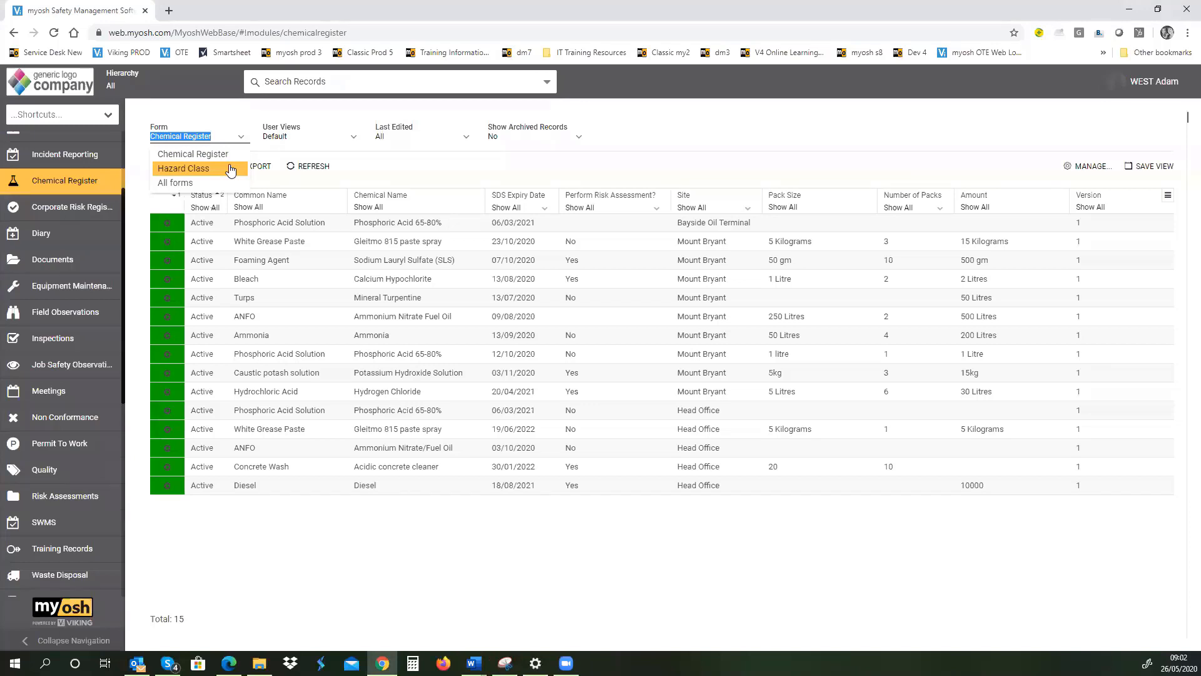
pyautogui.click(230, 169)
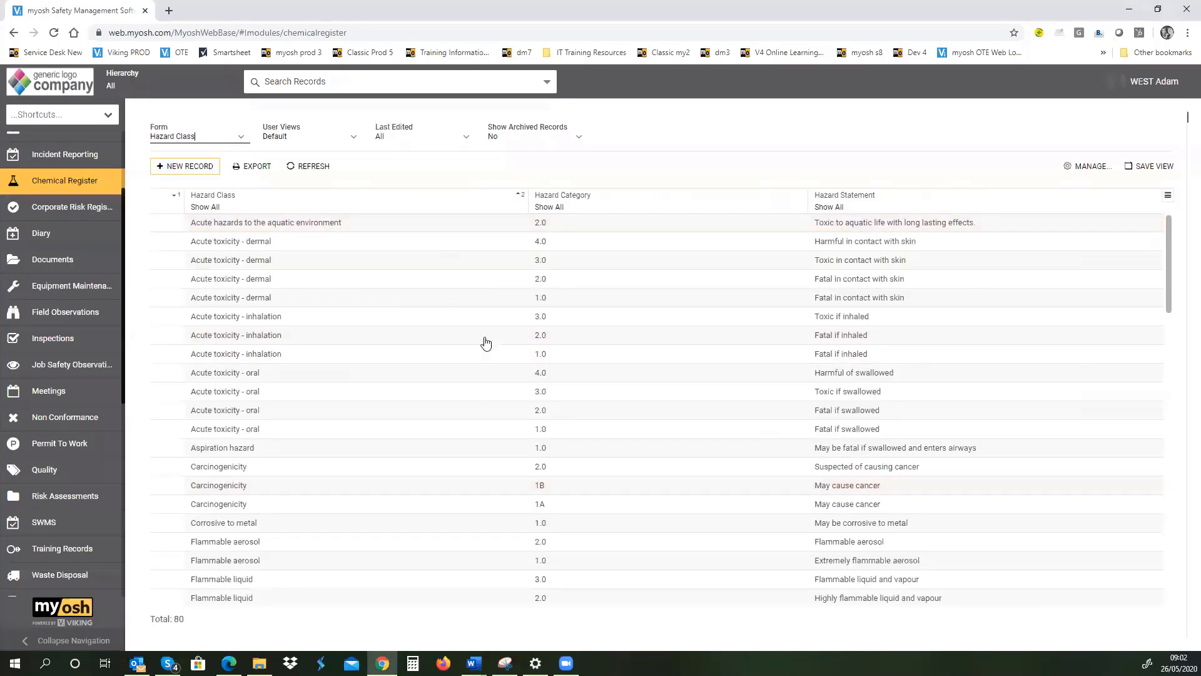
pyautogui.click(260, 243)
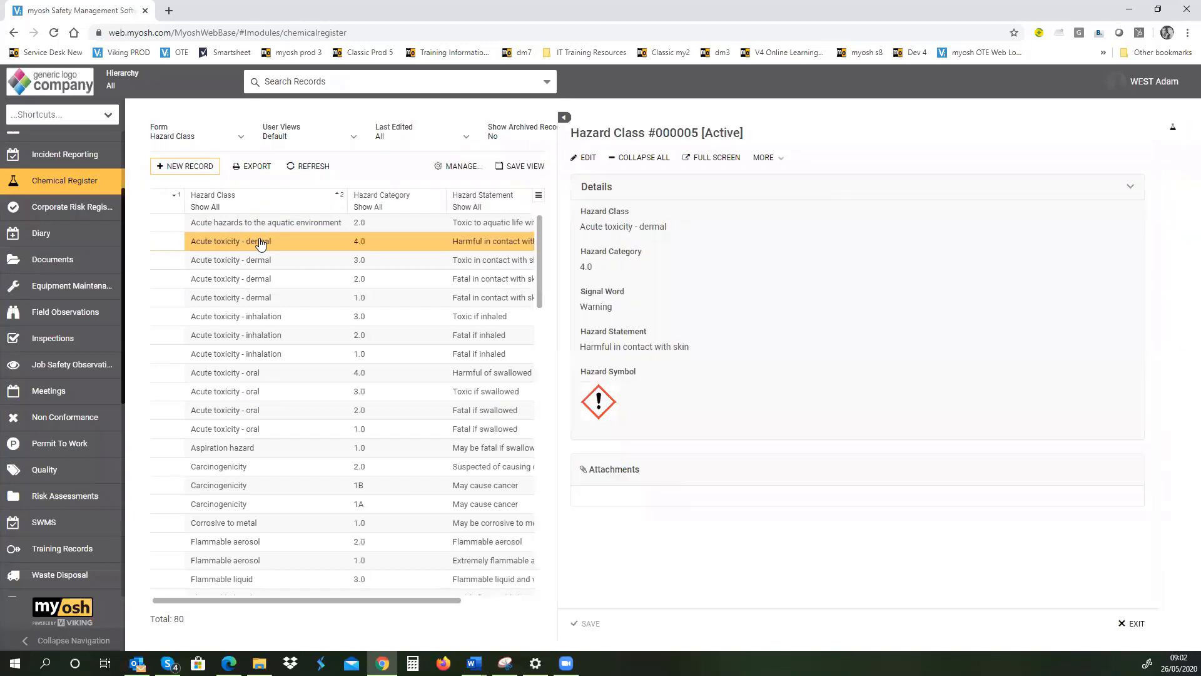
pyautogui.click(565, 117)
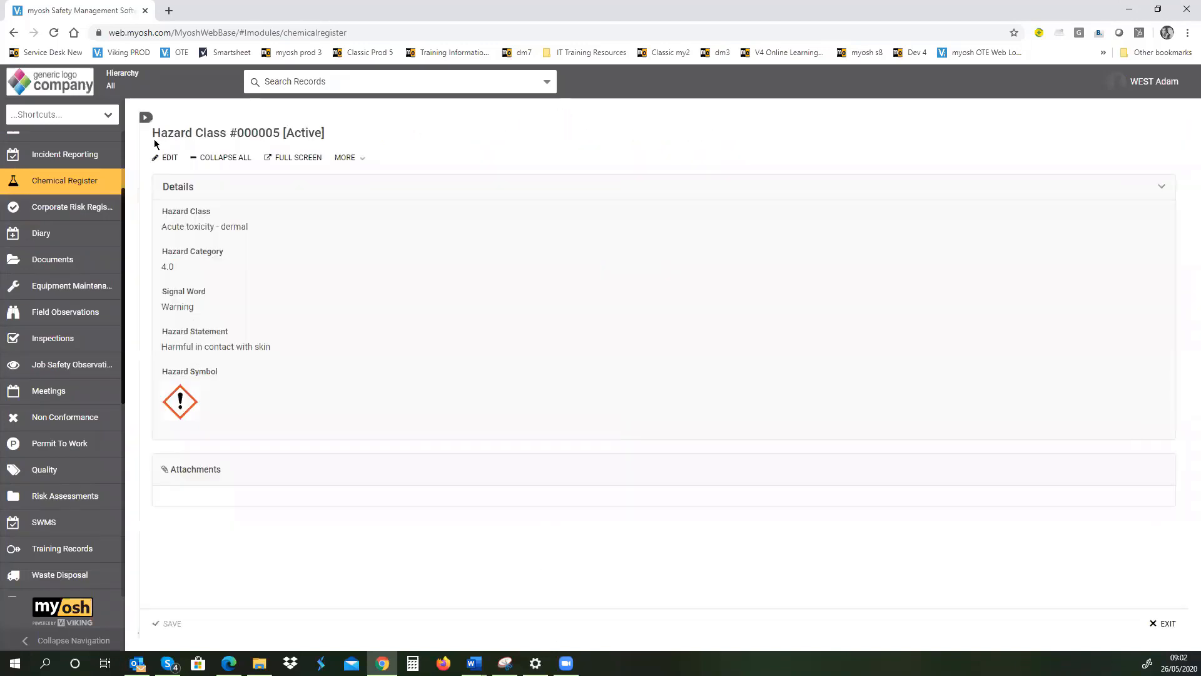
pyautogui.click(170, 160)
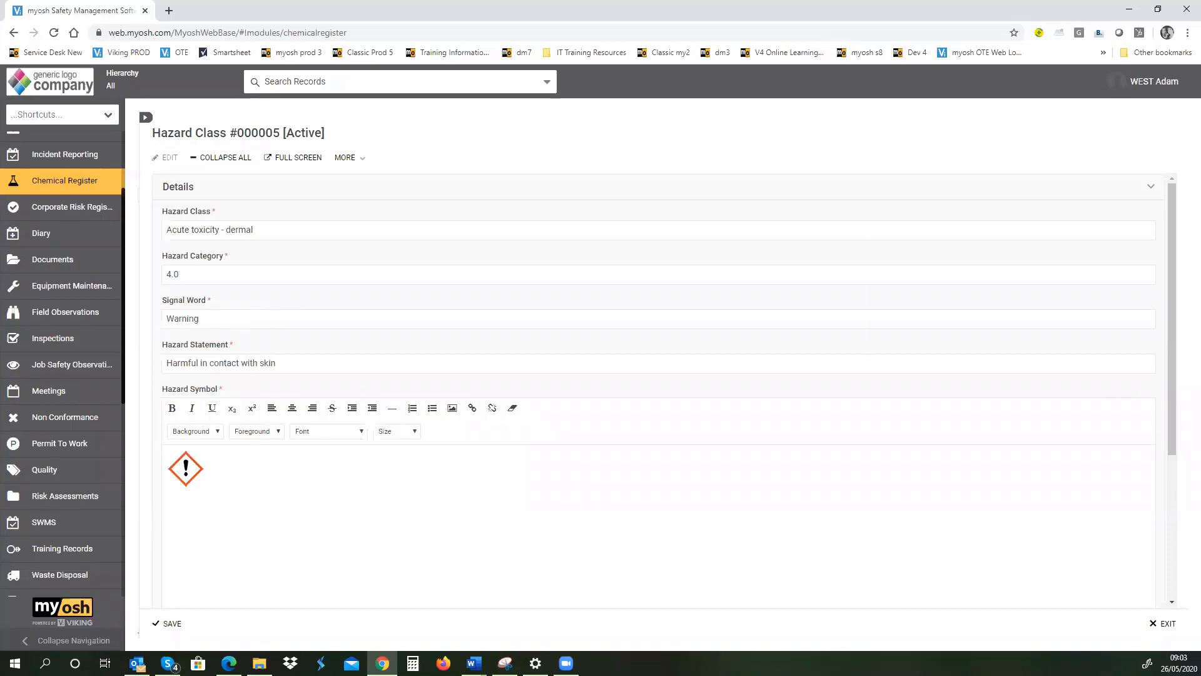
pyautogui.click(1163, 623)
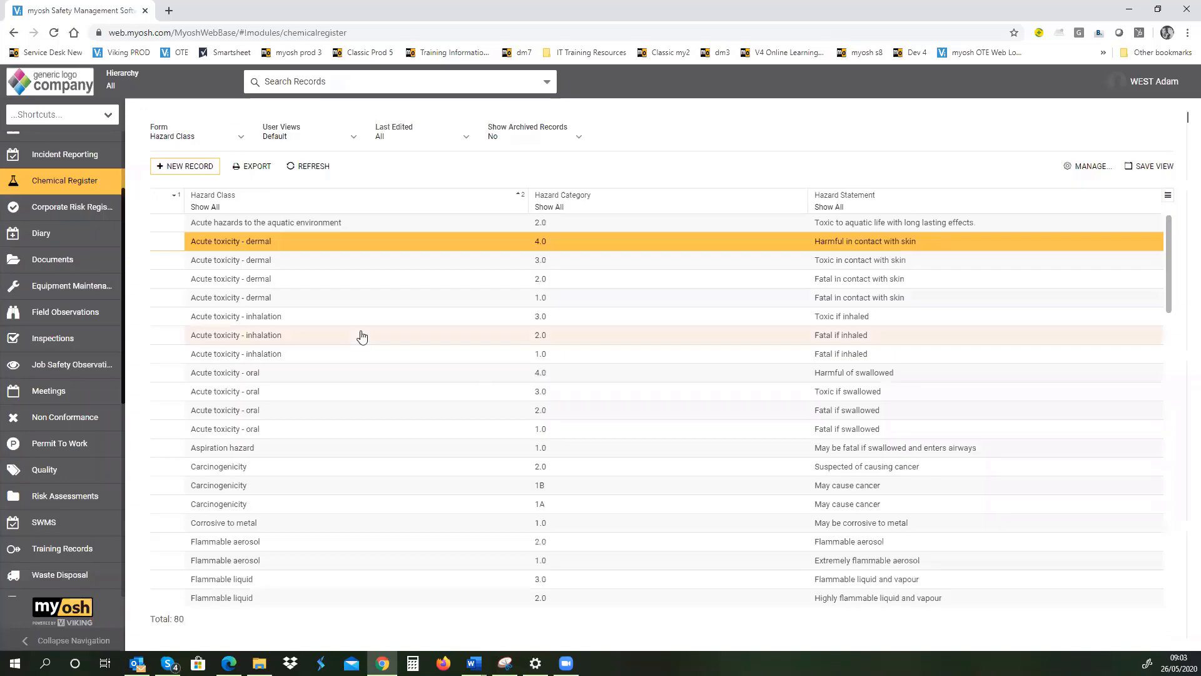
# Return to the Chemical Register form and start a new record, expanded across the page.
pyautogui.click(238, 139)
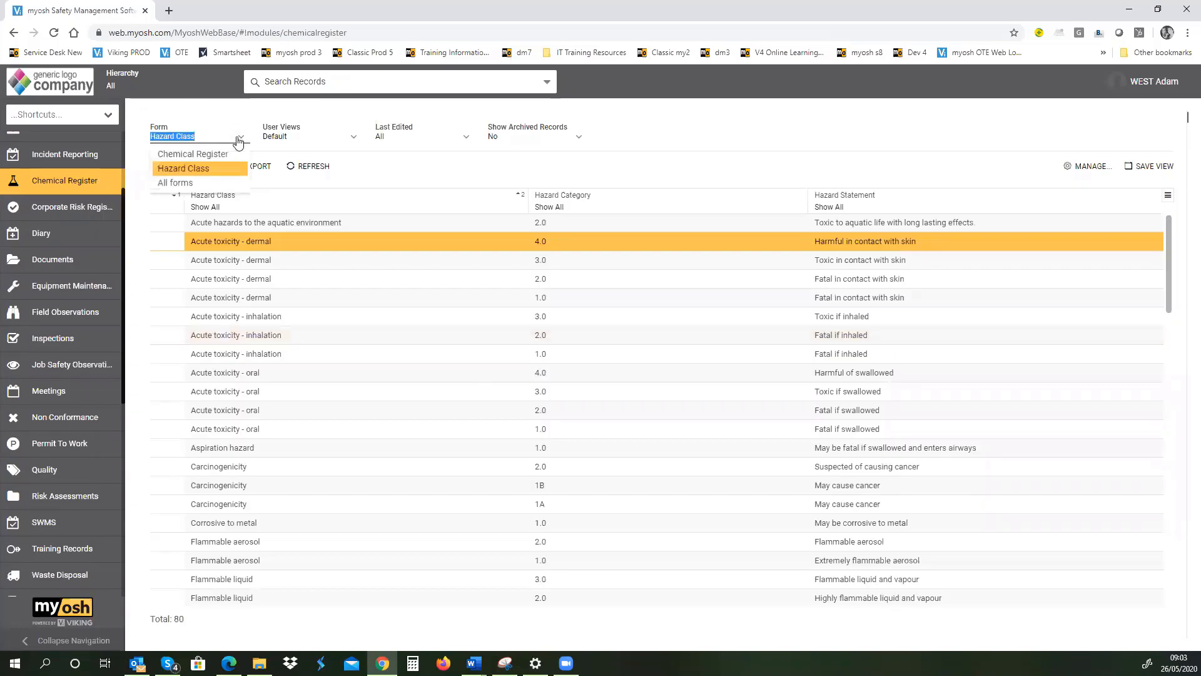
pyautogui.click(236, 154)
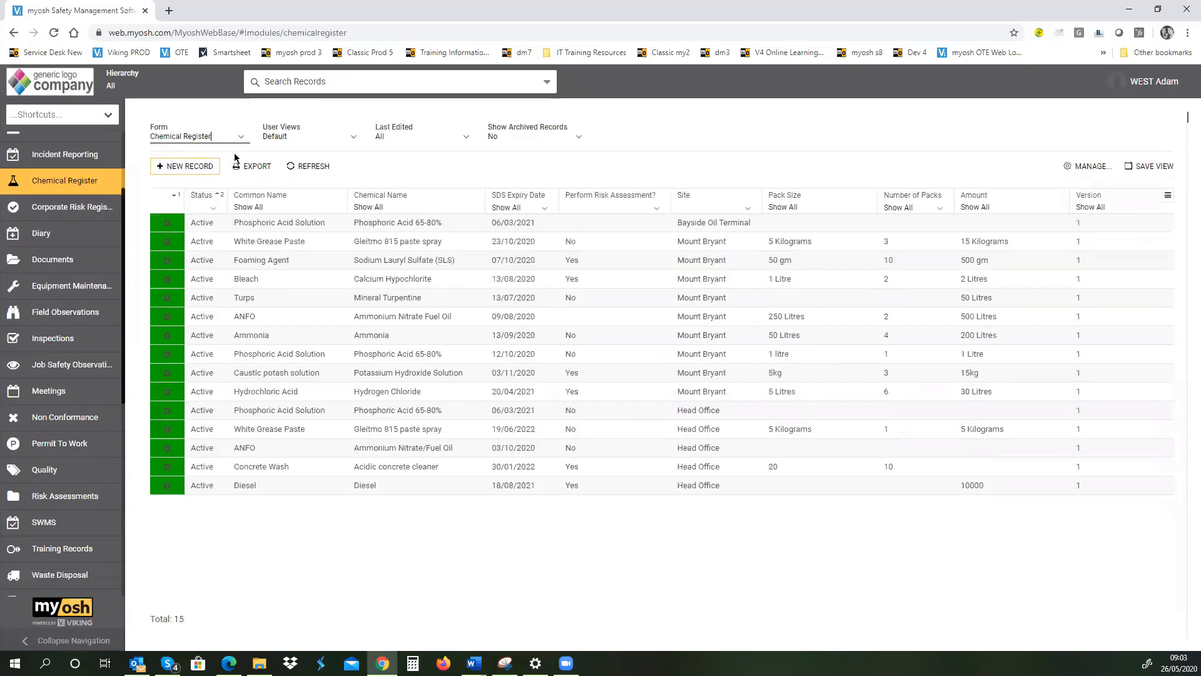
pyautogui.click(196, 166)
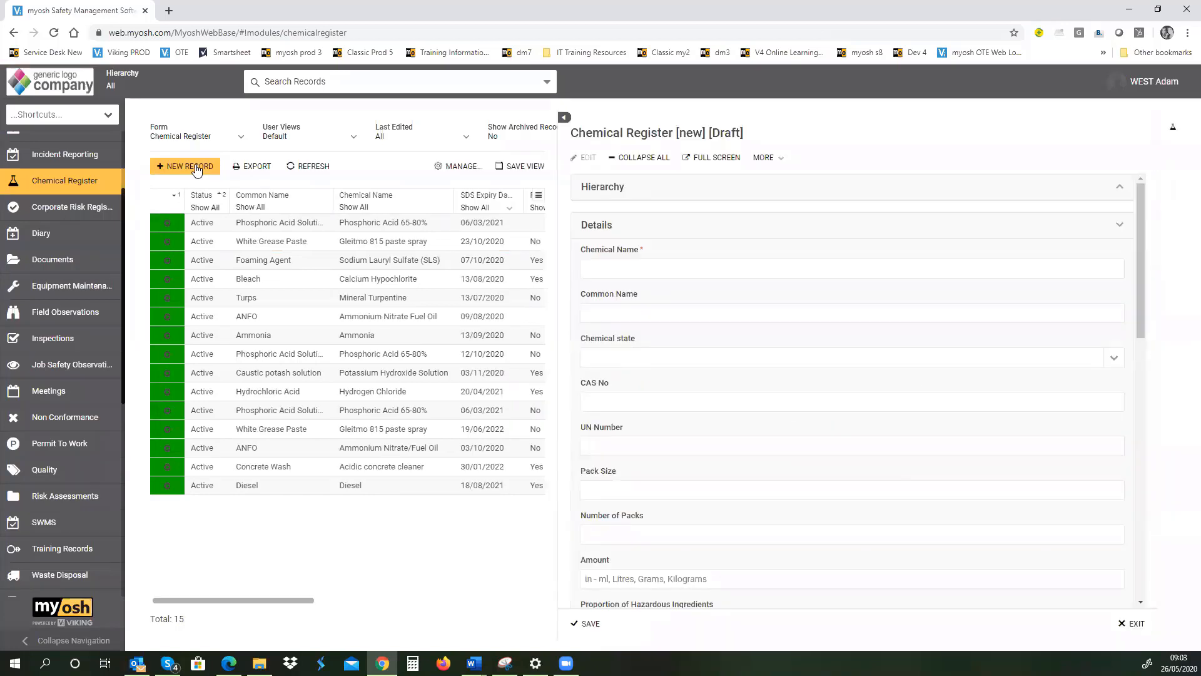
pyautogui.click(564, 117)
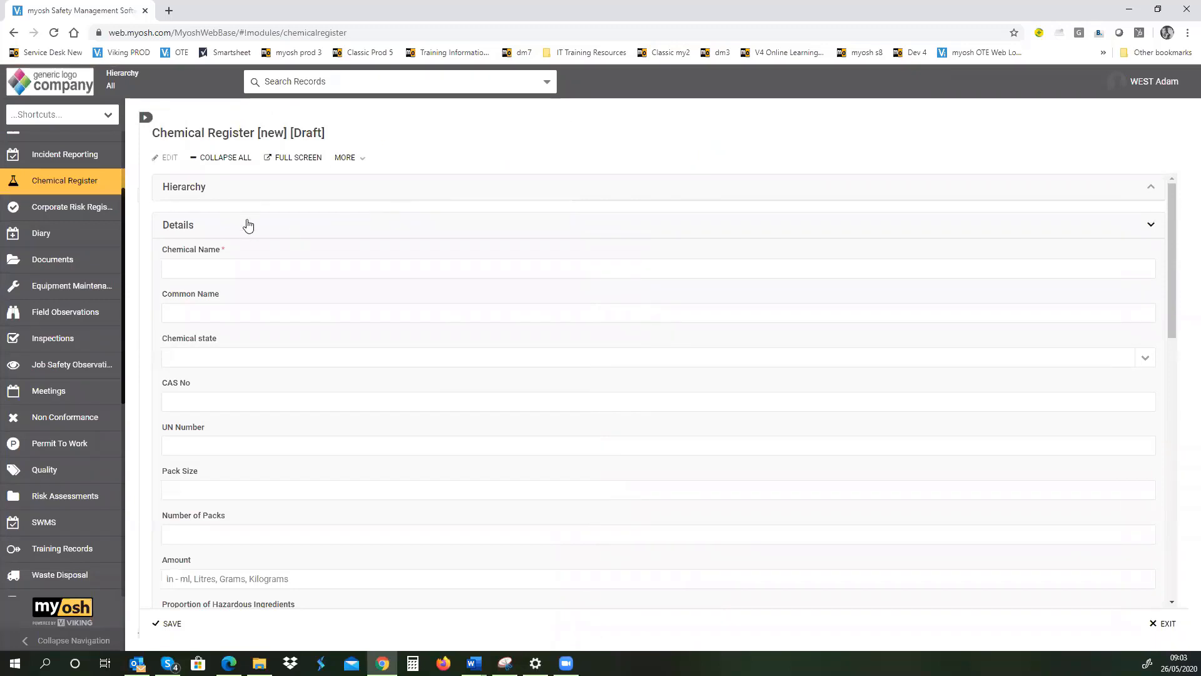
# Enter "Hydrogen Chloride" as the chemical name and "Hydrochloric Acid" as the common name.
pyautogui.click(173, 265)
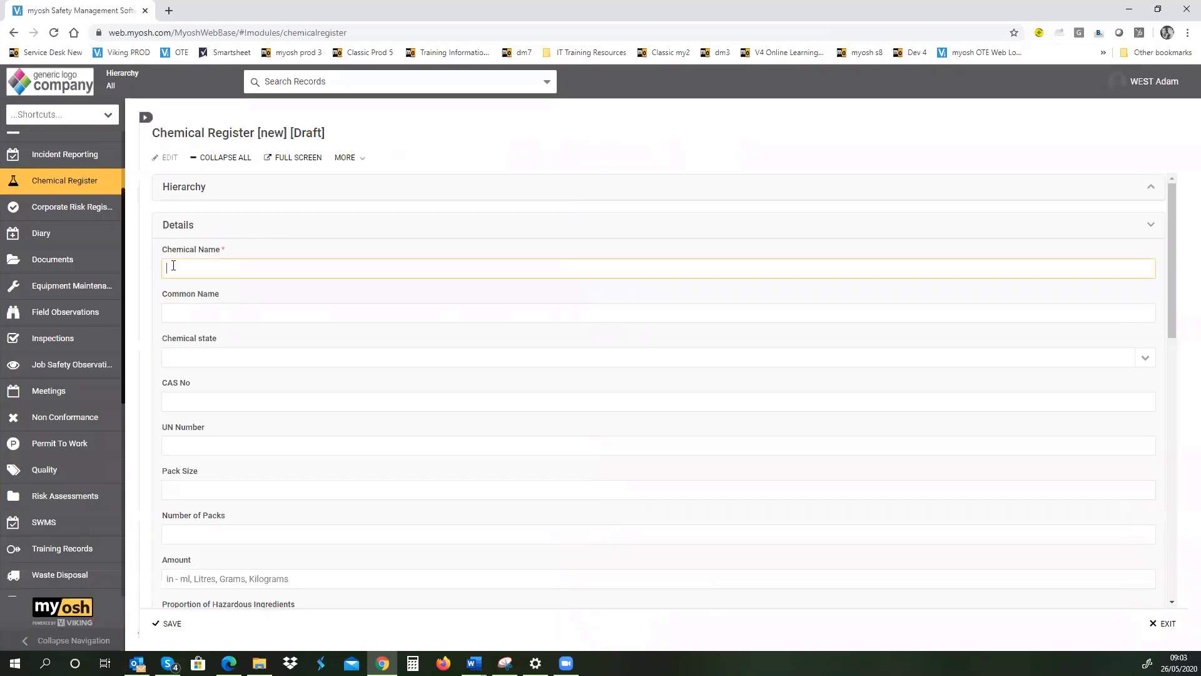
pyautogui.write('Hydrogen Chloride')
pyautogui.click(252, 318)
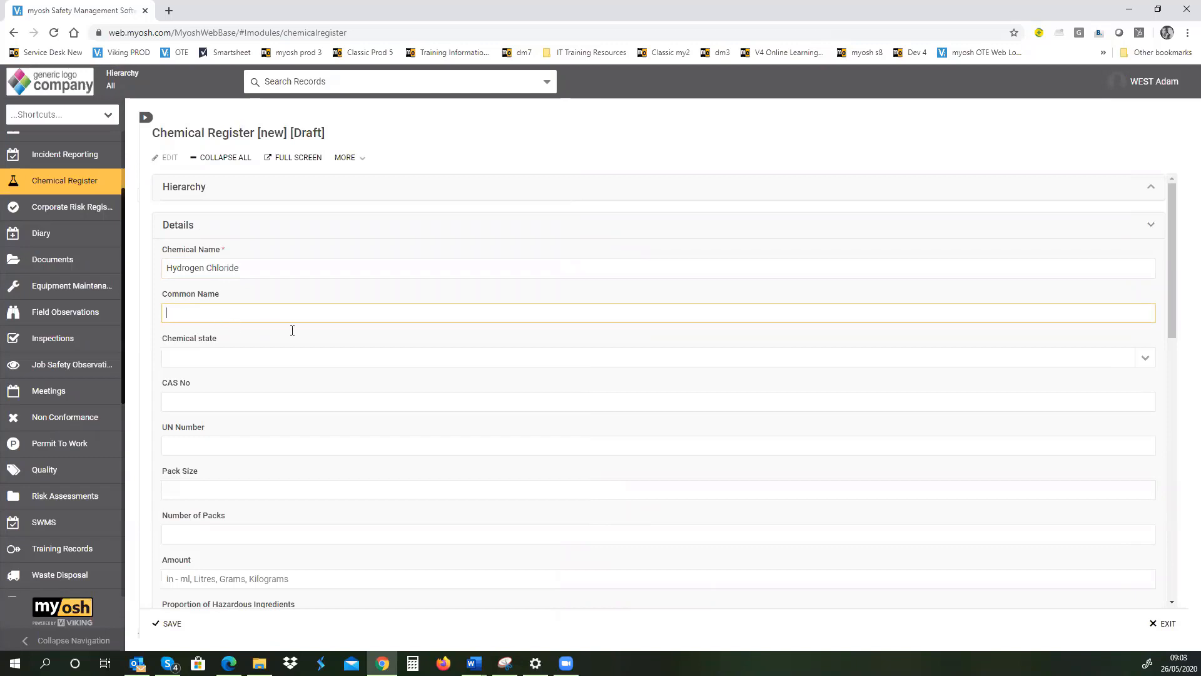
pyautogui.write('Hydro')
pyautogui.write('chloric Acid')
# Set the chemical state to Liquid.
pyautogui.click(271, 342)
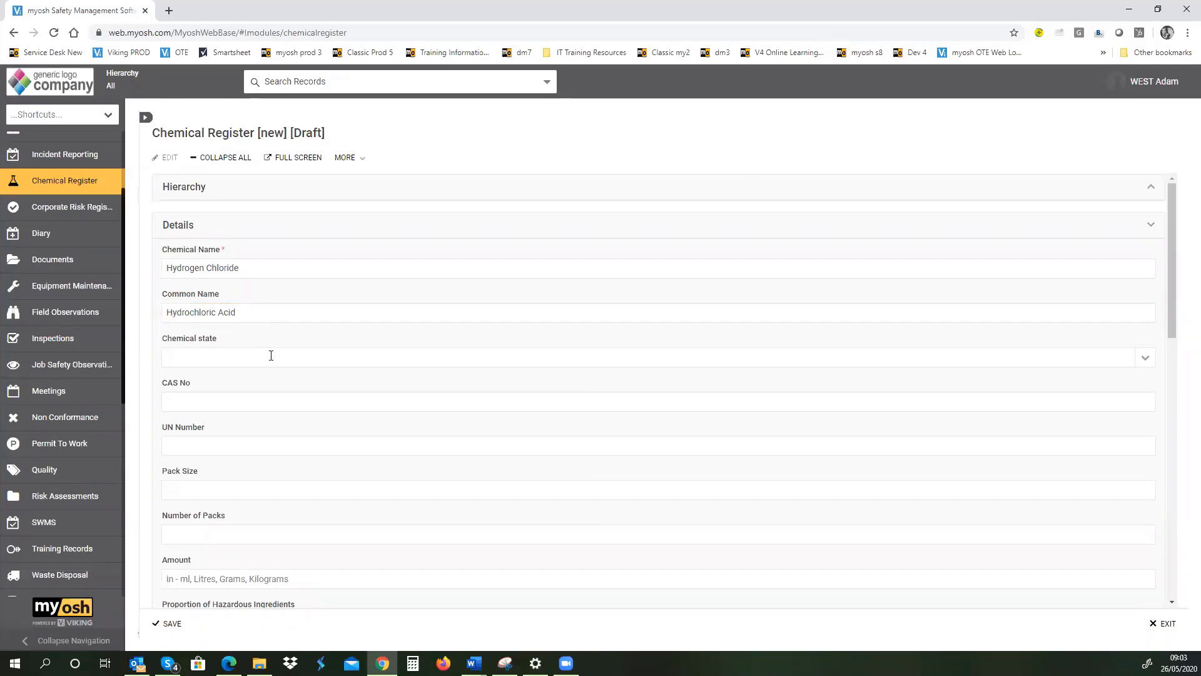
pyautogui.click(271, 355)
pyautogui.write('Liquid')
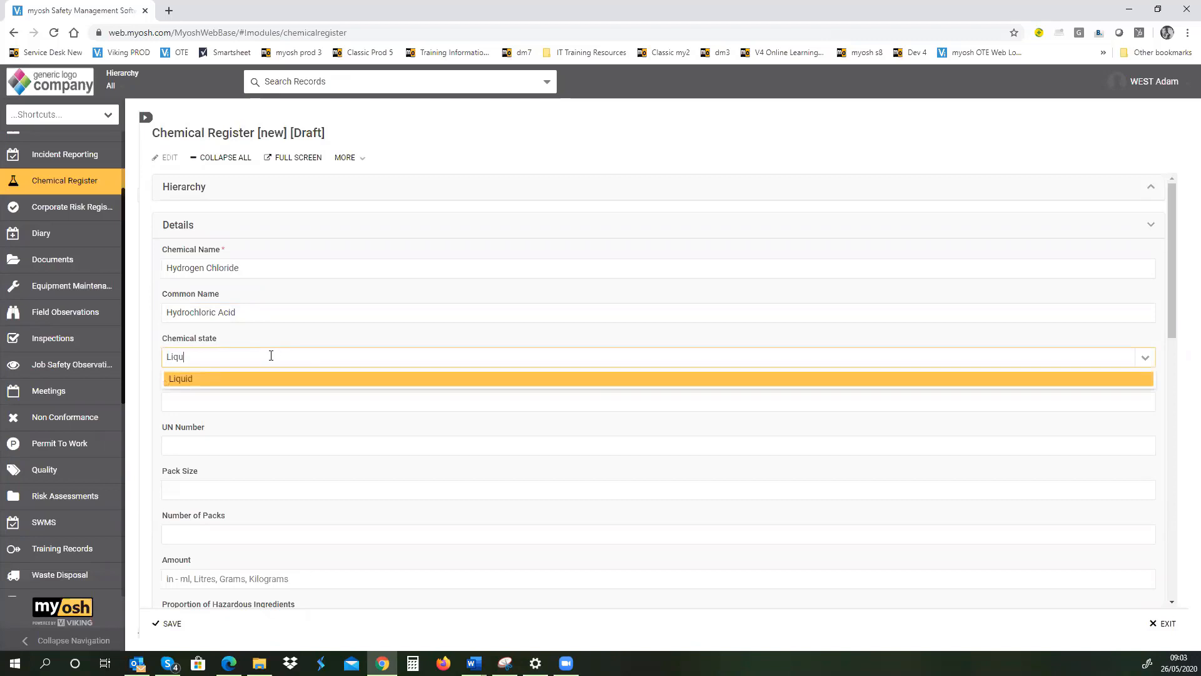
pyautogui.click(230, 383)
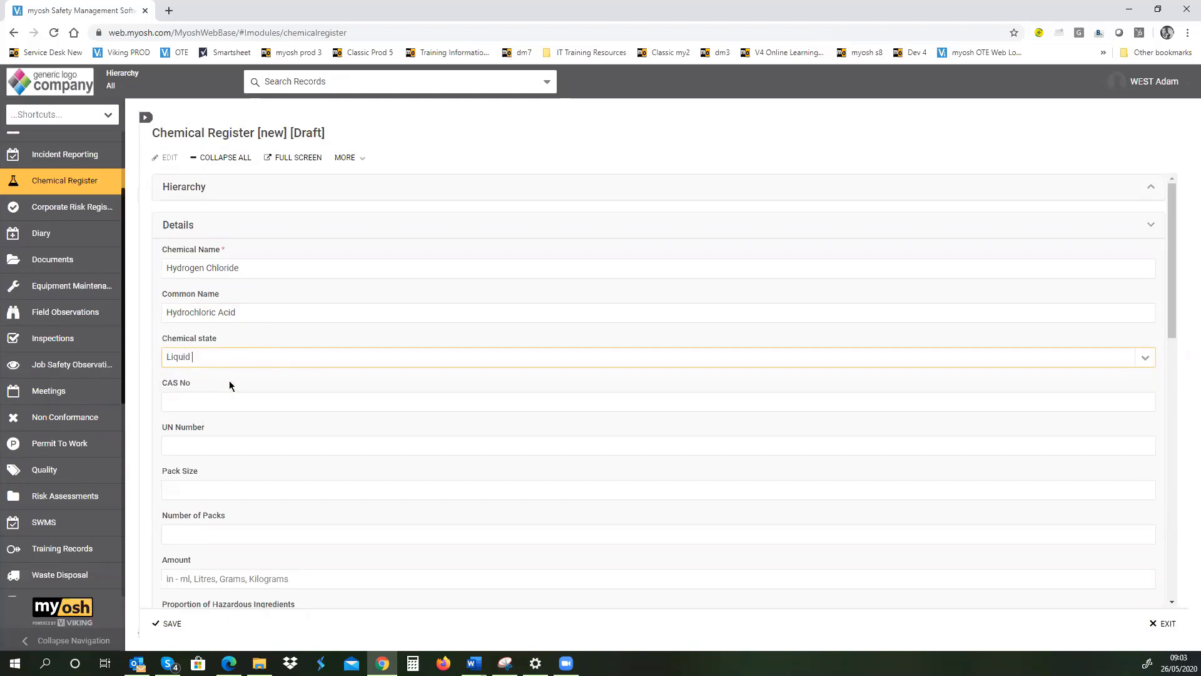
pyautogui.click(1146, 361)
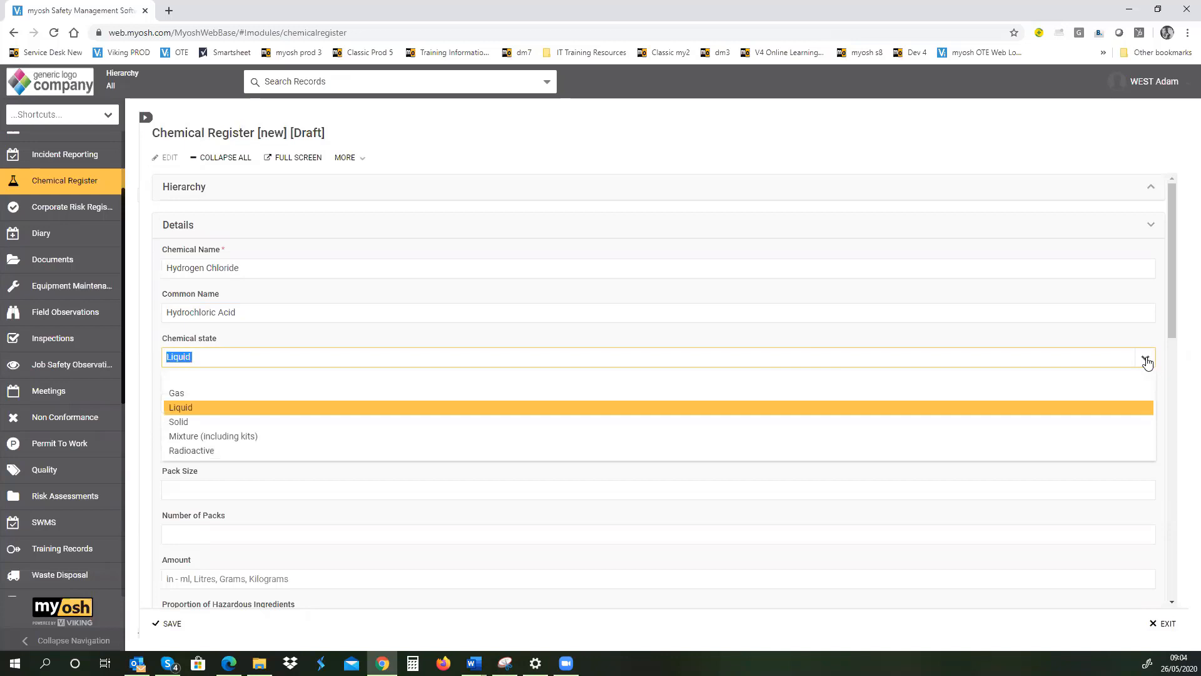
pyautogui.click(1146, 361)
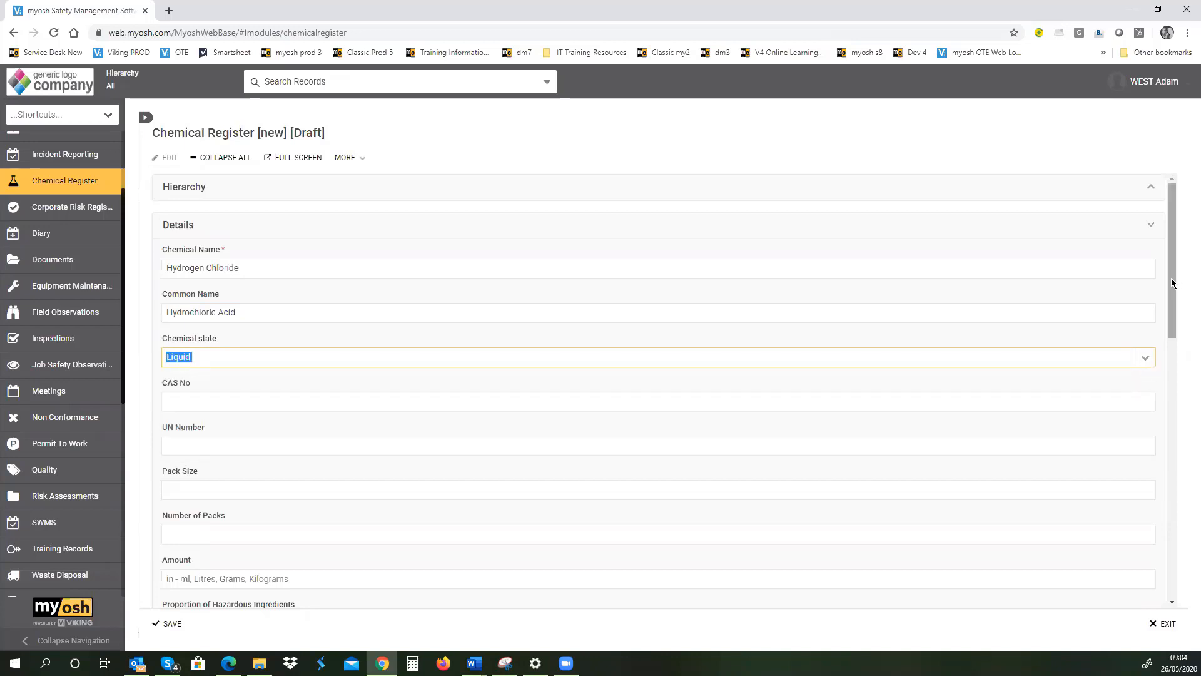
# Enter 123456789 as the UN number and "5 Litres" as the pack size.
pyautogui.moveTo(1173, 283); pyautogui.dragTo(1180, 338)
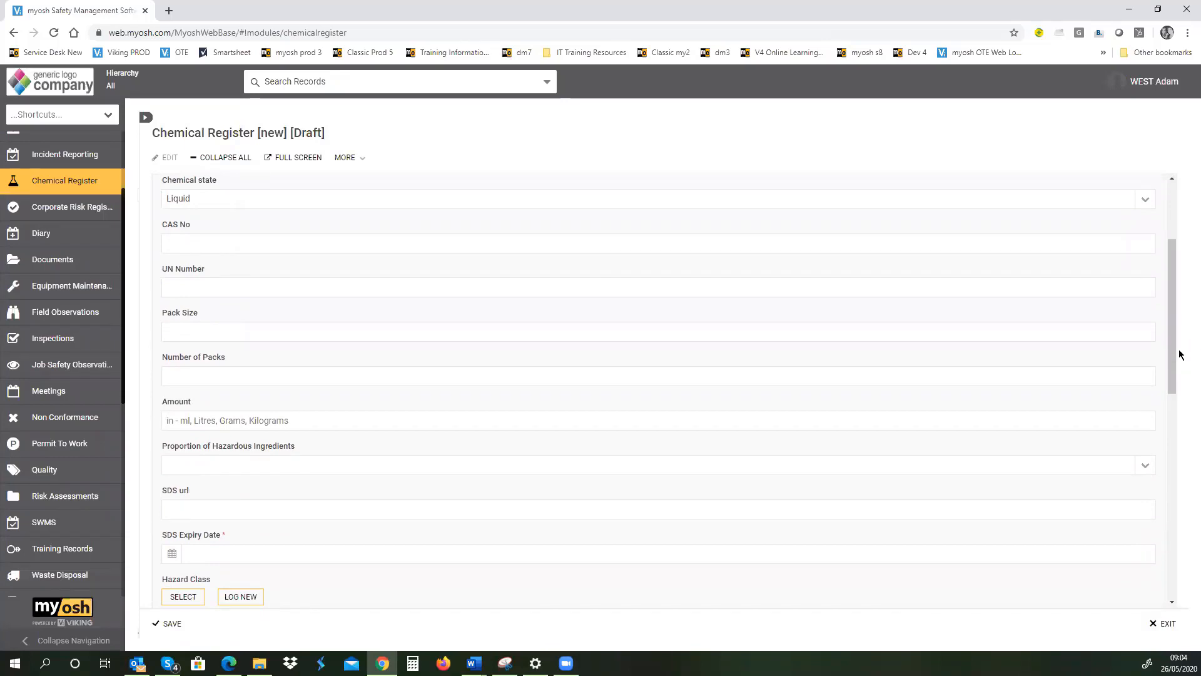
pyautogui.click(193, 290)
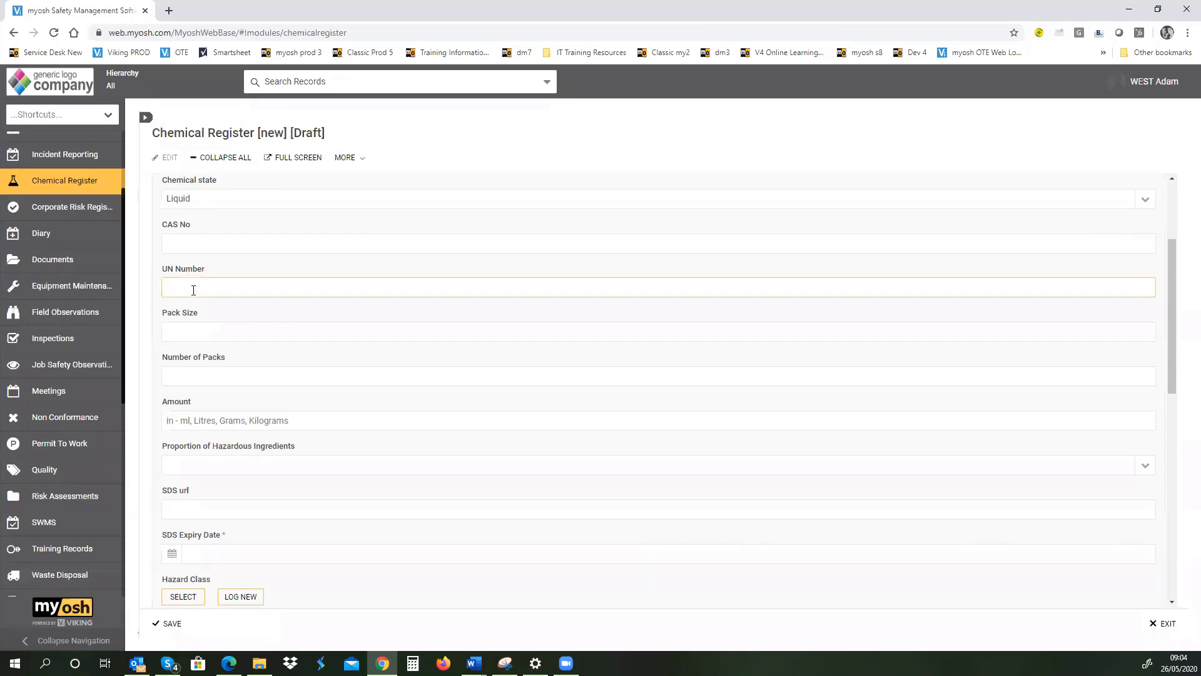
pyautogui.write('123456789')
pyautogui.click(181, 334)
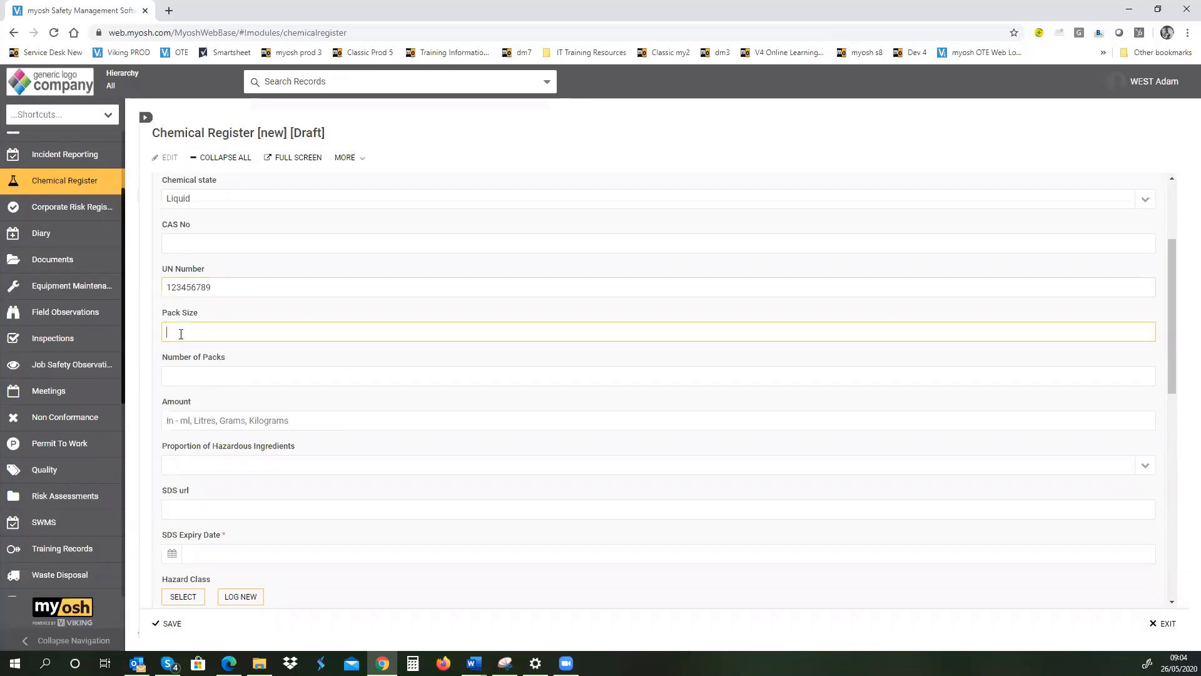
pyautogui.write('5 Litres')
# Set the number of packs to 6 and the amount to "30 litres".
pyautogui.click(178, 374)
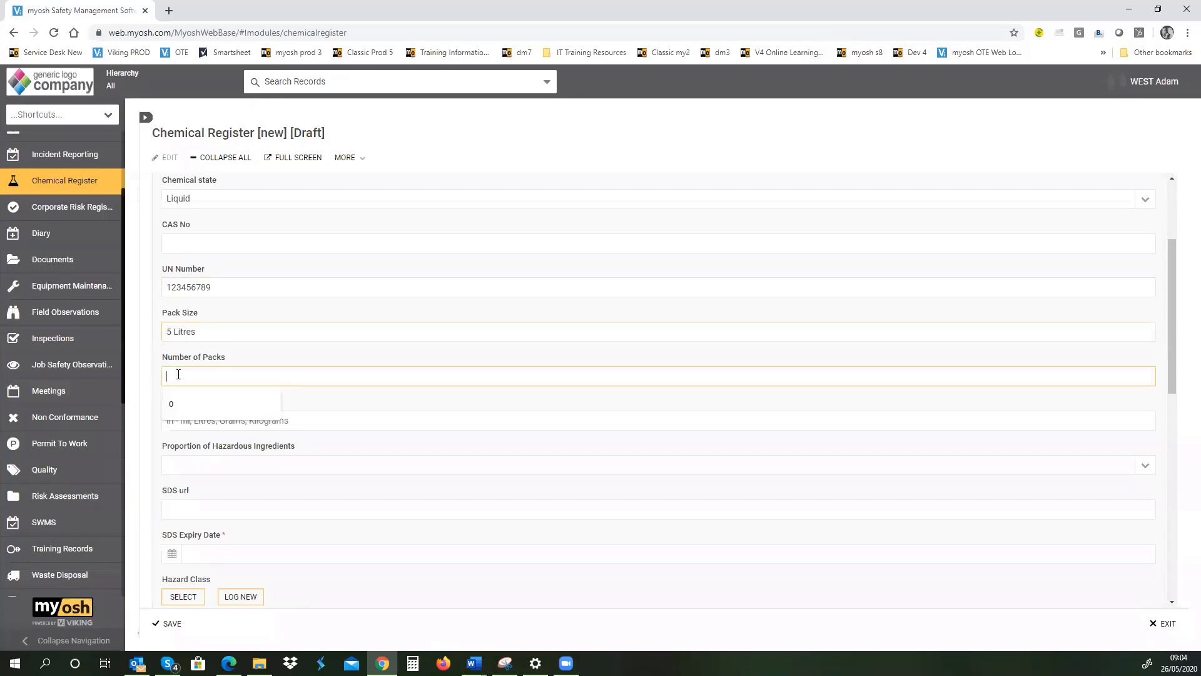
pyautogui.write('6')
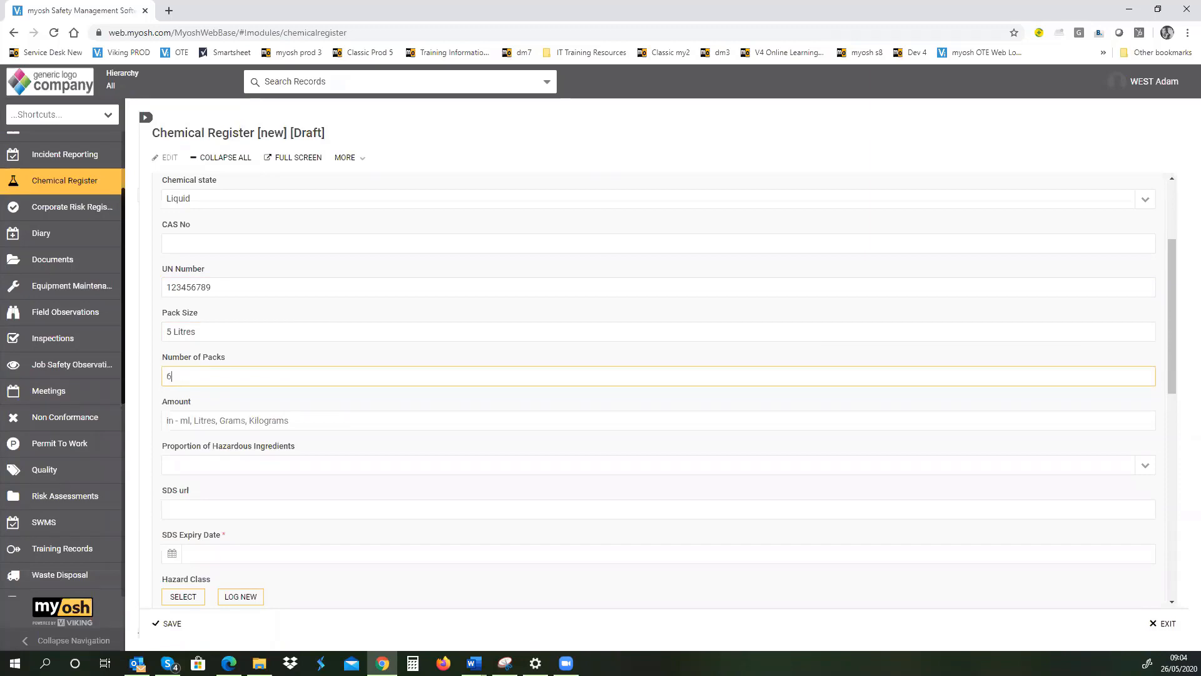
pyautogui.moveTo(1172, 287); pyautogui.dragTo(1184, 347)
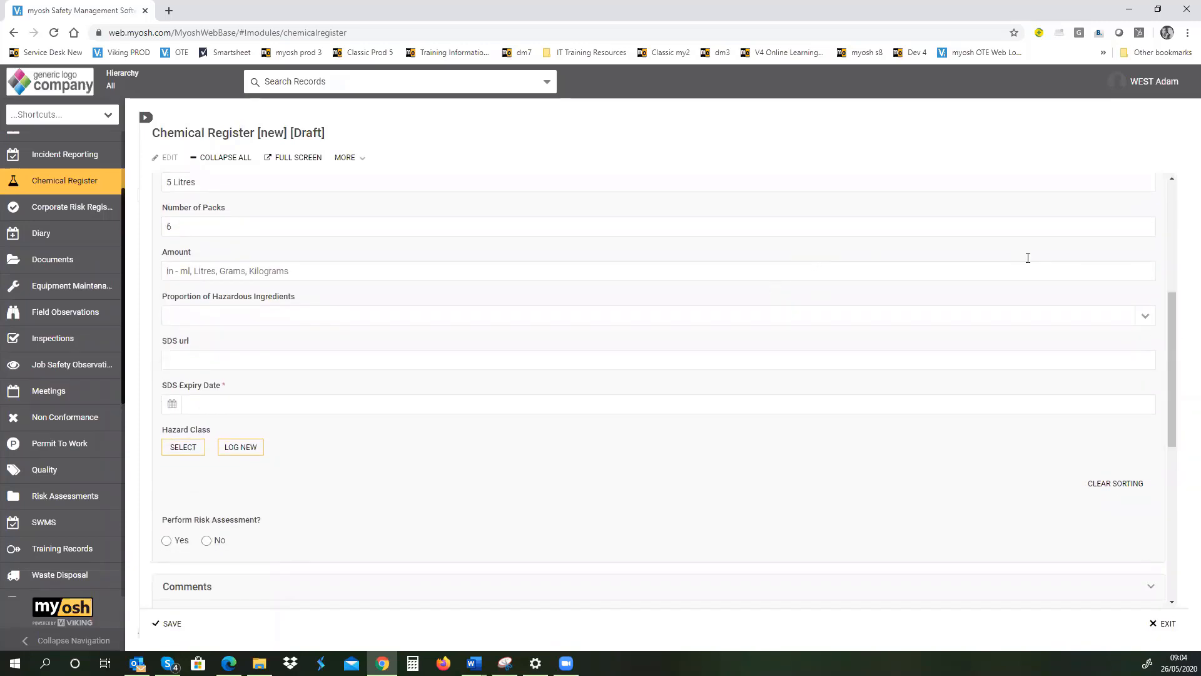
pyautogui.click(1098, 261)
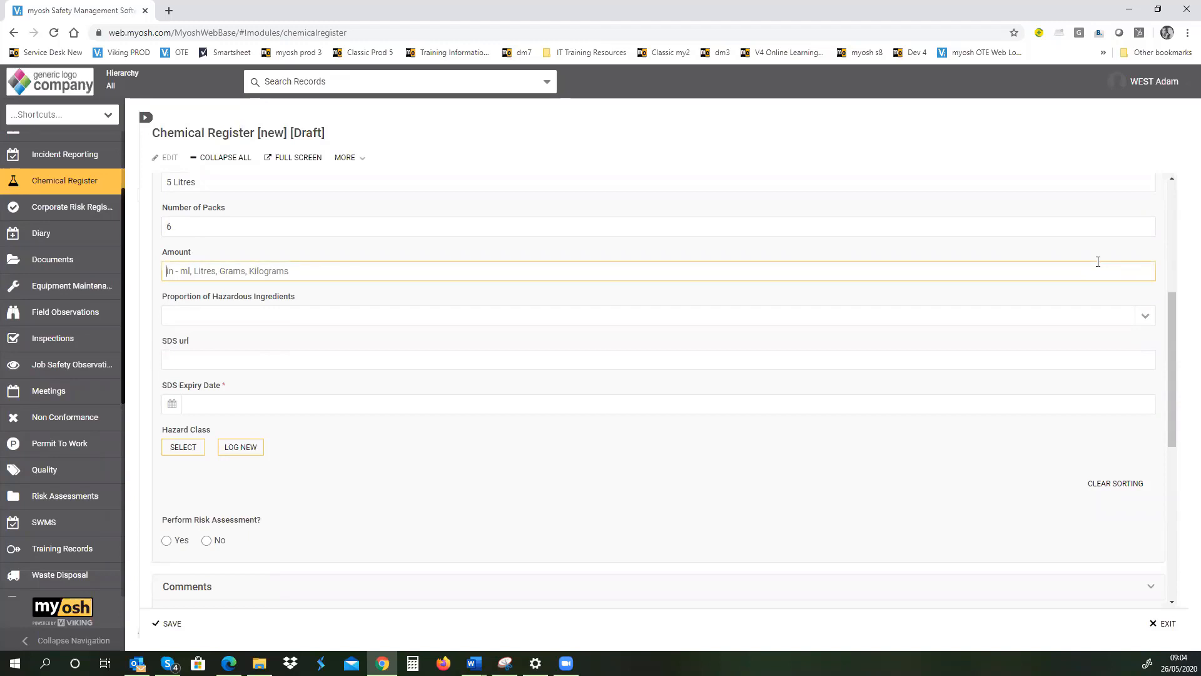
pyautogui.write('30 litres')
# Try to enter 60% as the proportion of hazardous ingredients.
pyautogui.click(239, 316)
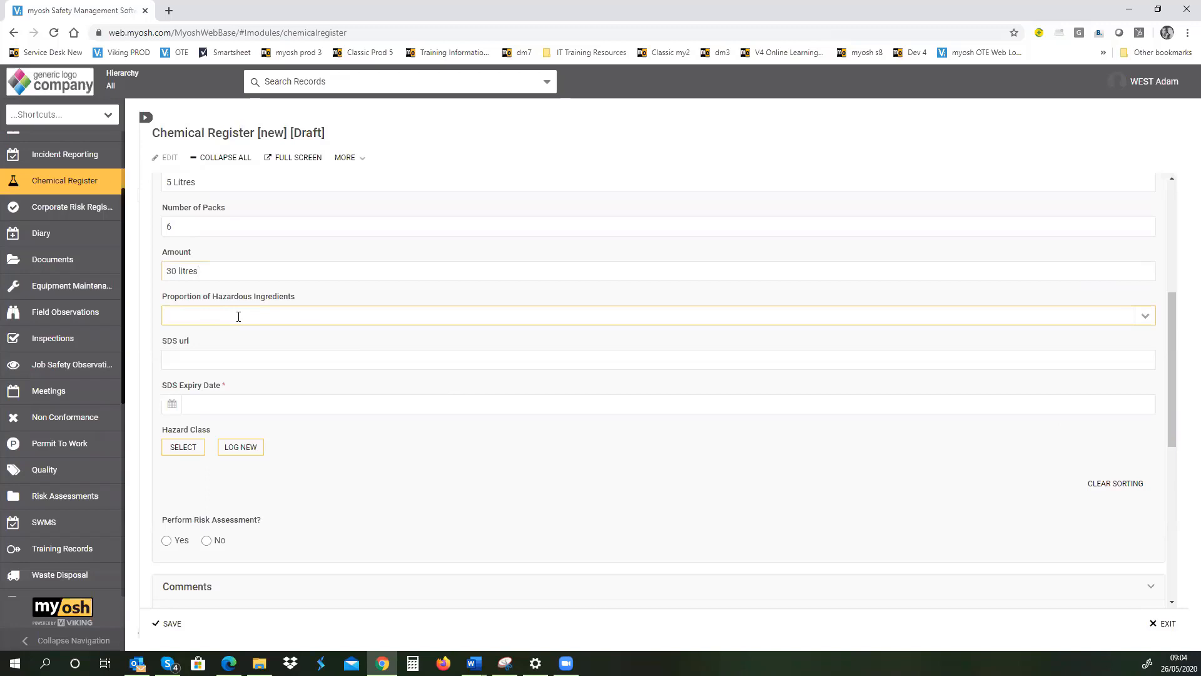
pyautogui.write('60')
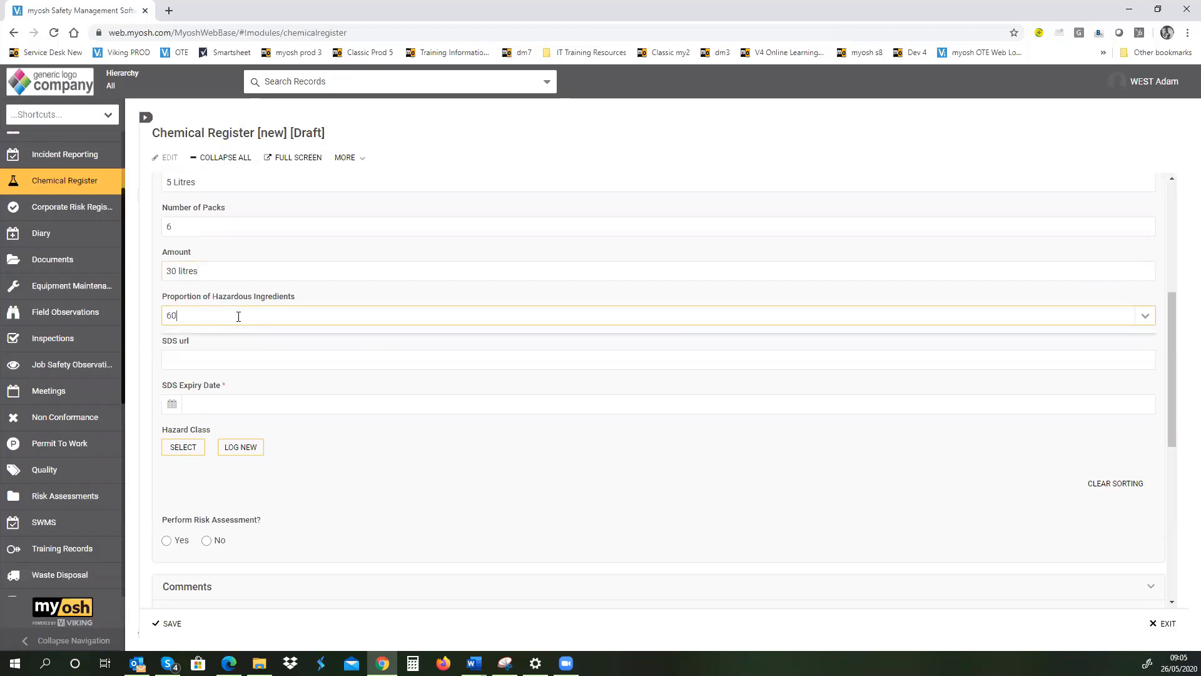
pyautogui.write('%')
pyautogui.click(211, 356)
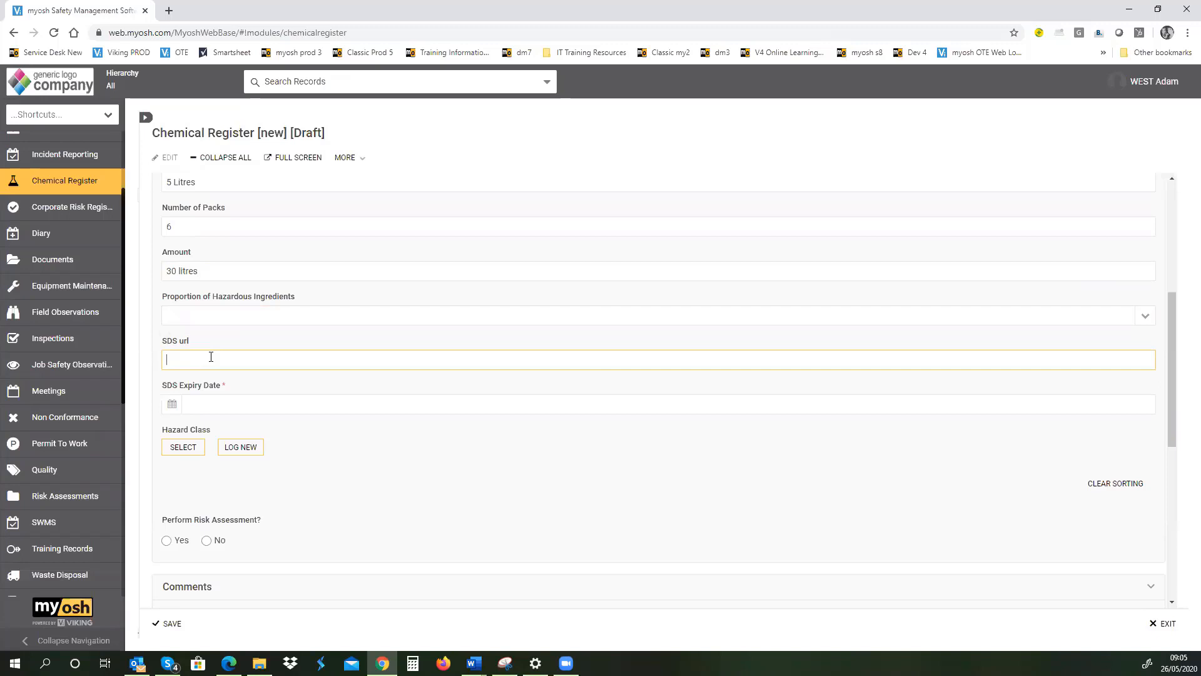
# Set the SDS expiry date to 05/06/2020.
pyautogui.click(172, 405)
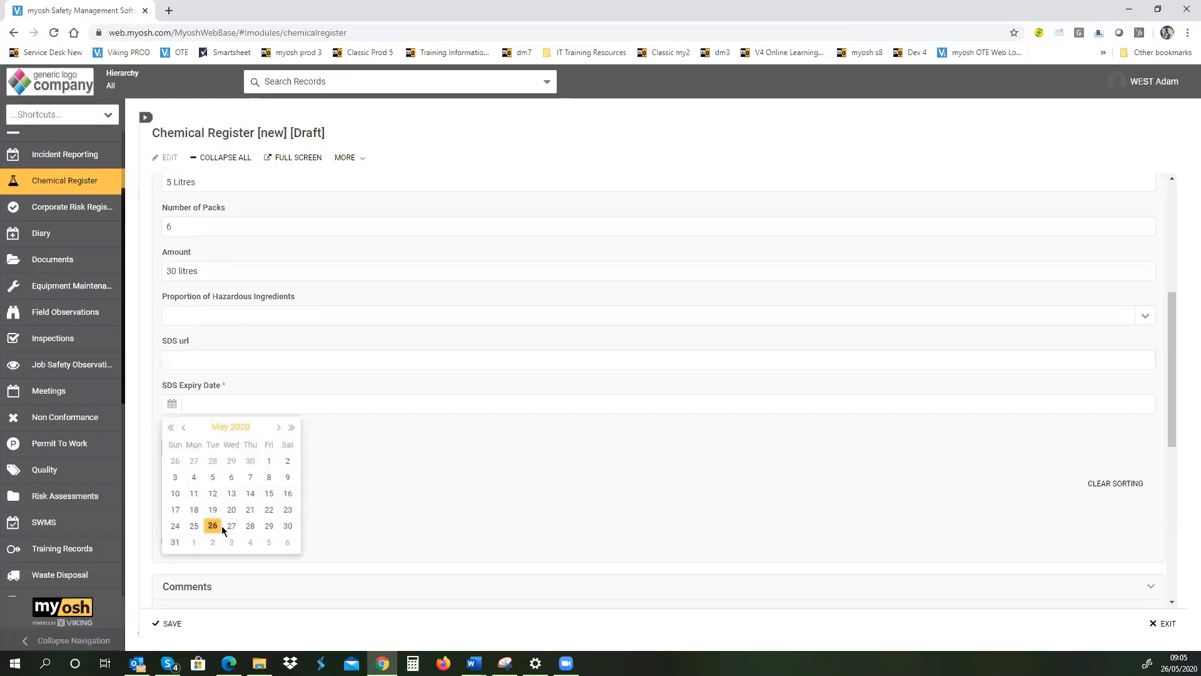
pyautogui.click(278, 428)
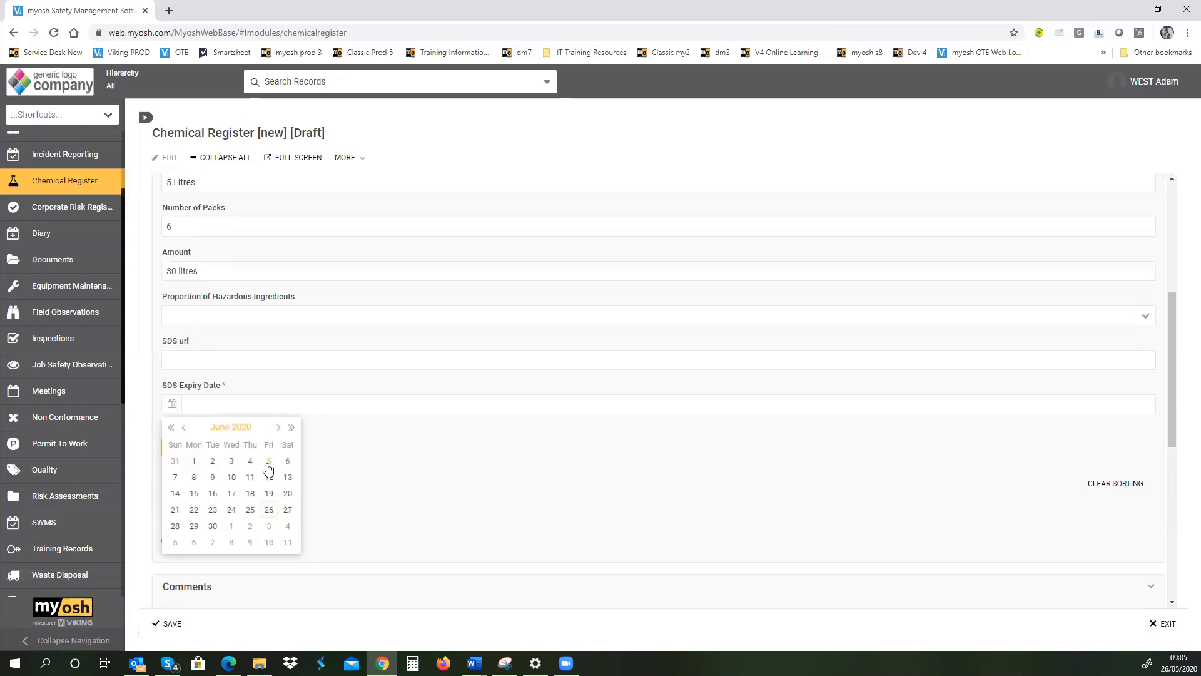
pyautogui.click(268, 463)
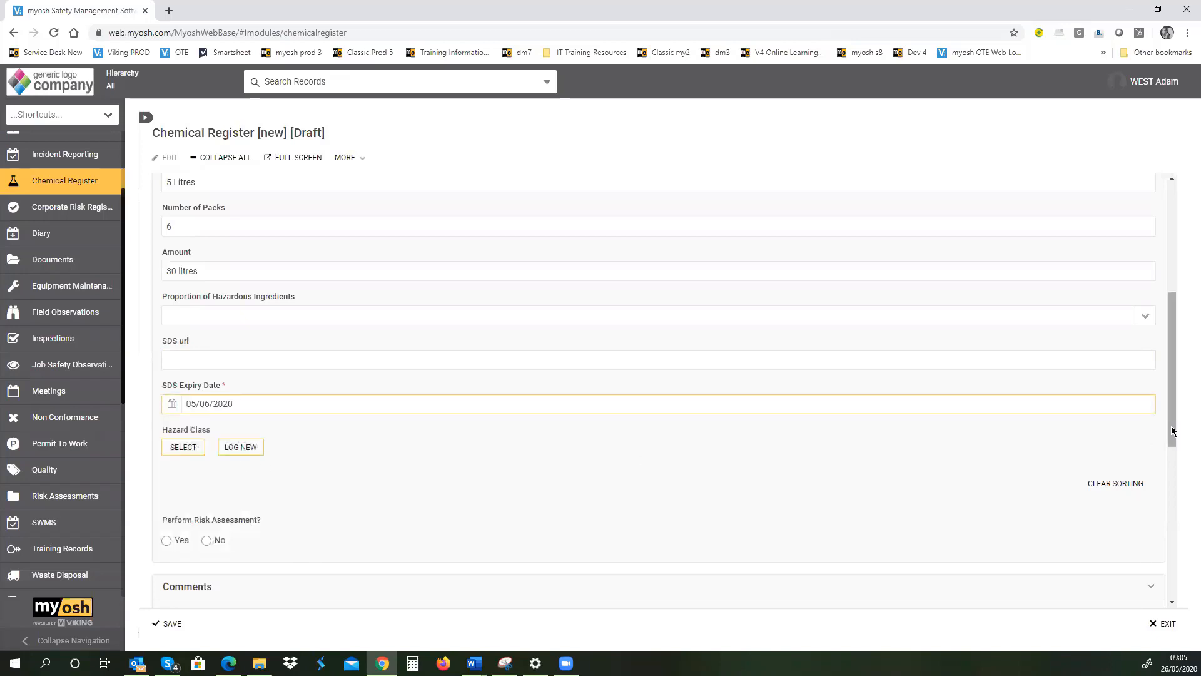
# Filter the selectable hazard classes by "acute" and add "Acute toxicity - dermal", category 4.0, to the linked records.
pyautogui.moveTo(1172, 430); pyautogui.dragTo(1182, 491)
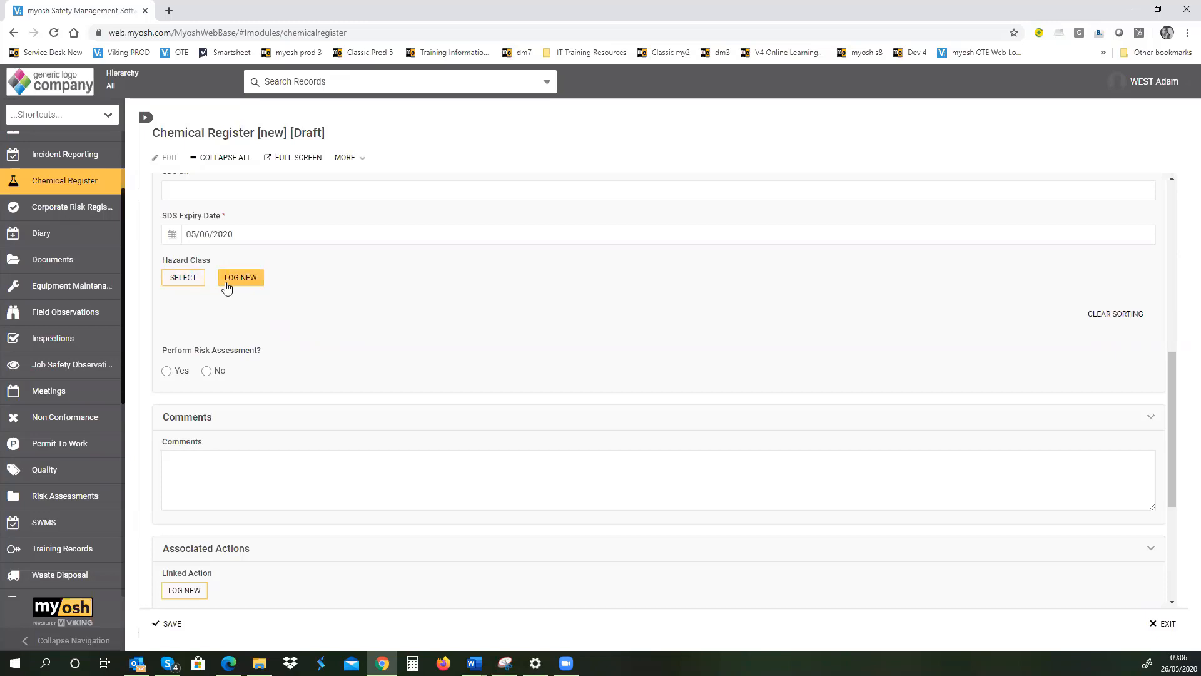
pyautogui.click(176, 283)
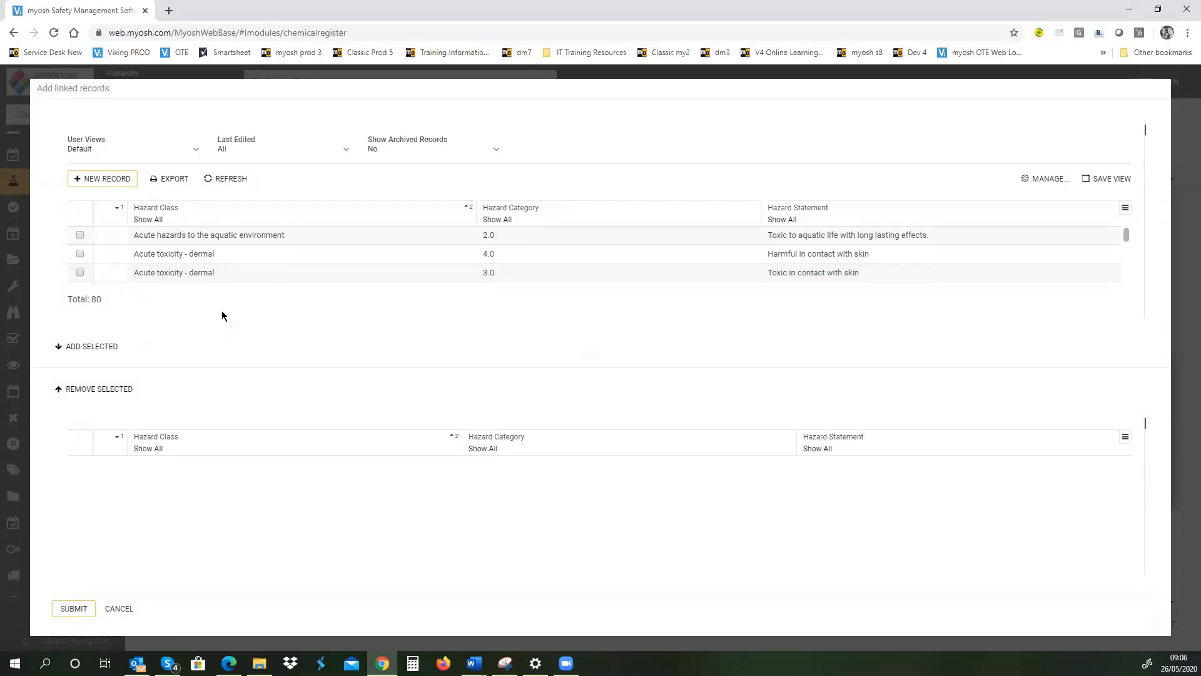
pyautogui.moveTo(1126, 236)
pyautogui.mouseDown()
pyautogui.moveTo(1128, 290)
pyautogui.moveTo(1126, 224)
pyautogui.mouseUp()
pyautogui.click(157, 223)
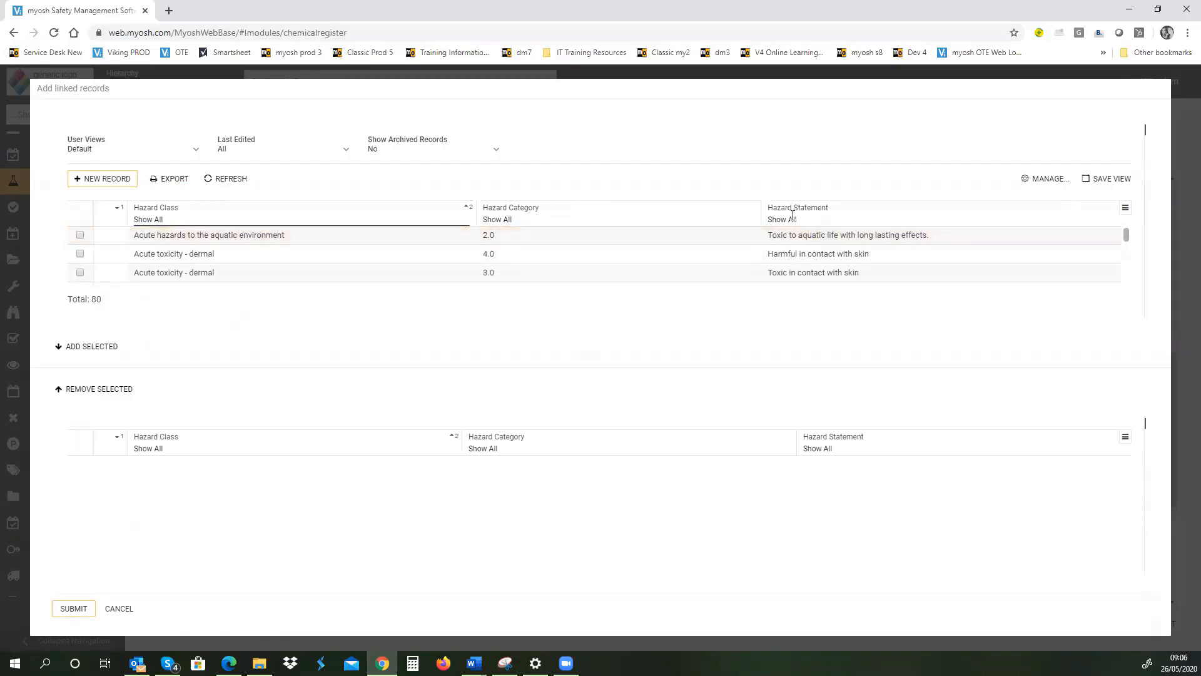
pyautogui.click(212, 218)
pyautogui.click(204, 220)
pyautogui.write('acute')
pyautogui.click(80, 254)
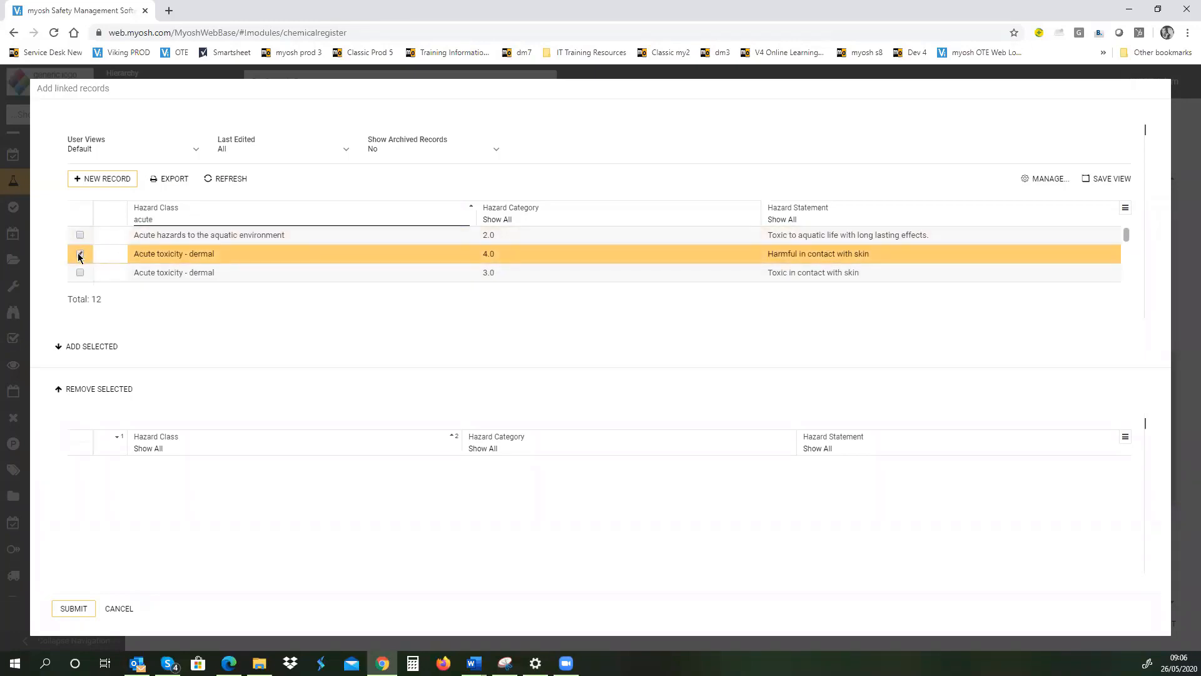
pyautogui.click(80, 348)
# Filter the hazard classes by "skin", add the "Sensitisation - skin" categories 1A, 1B and 1.0, and submit the linked records.
pyautogui.click(158, 214)
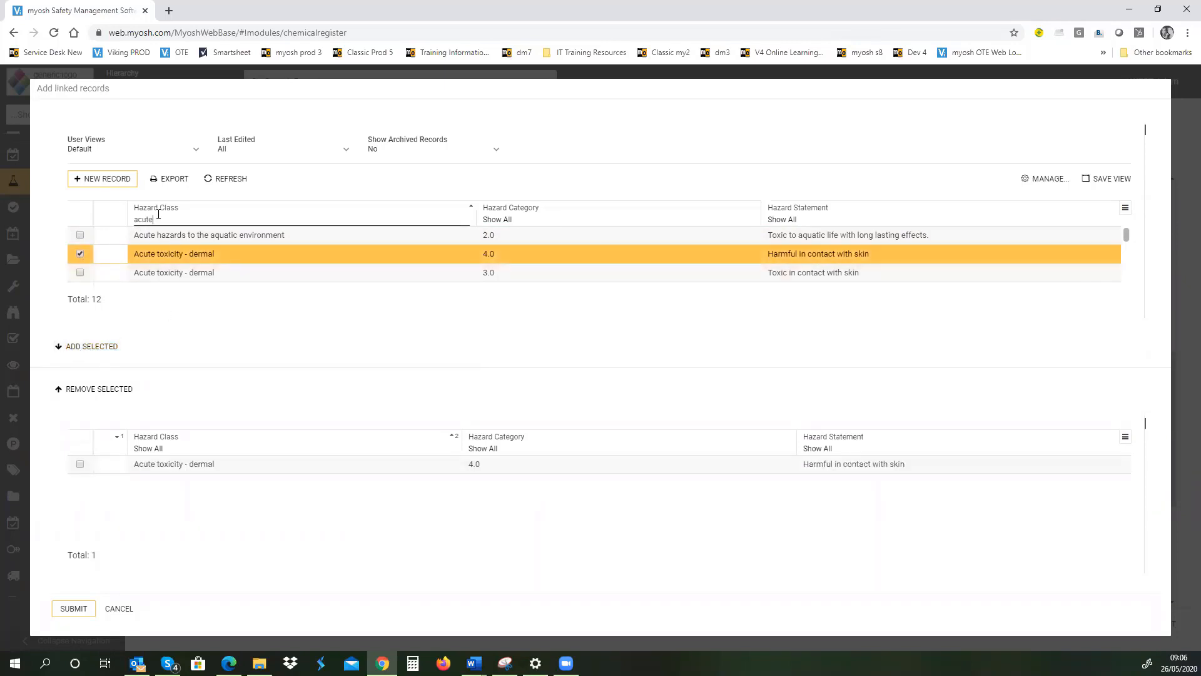
pyautogui.press('BackSpace')
pyautogui.press('BackSpace')
pyautogui.press('BackSpace')
pyautogui.press('BackSpace')
pyautogui.write('skin')
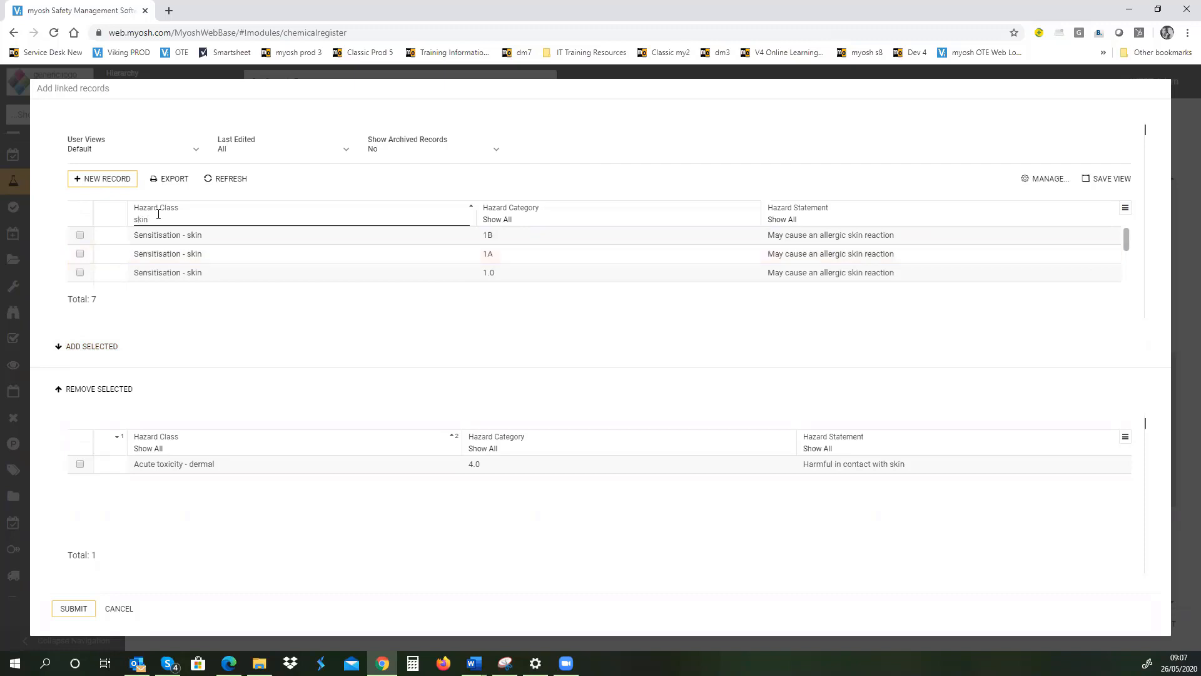
pyautogui.click(79, 253)
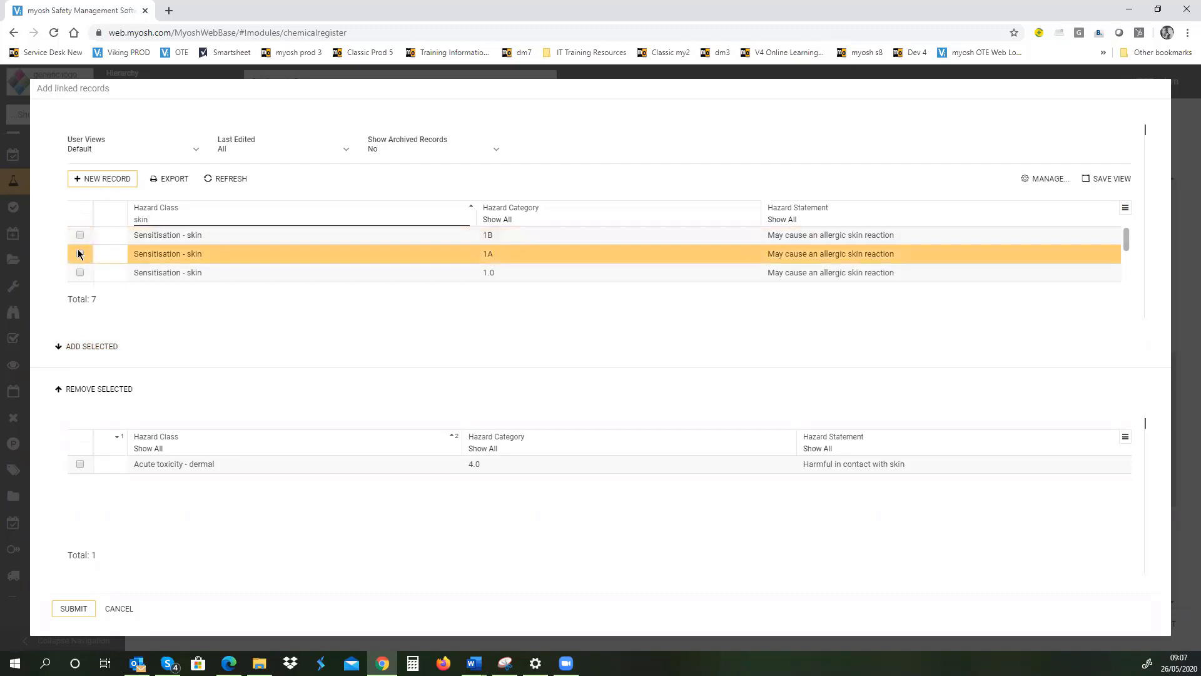
pyautogui.click(80, 272)
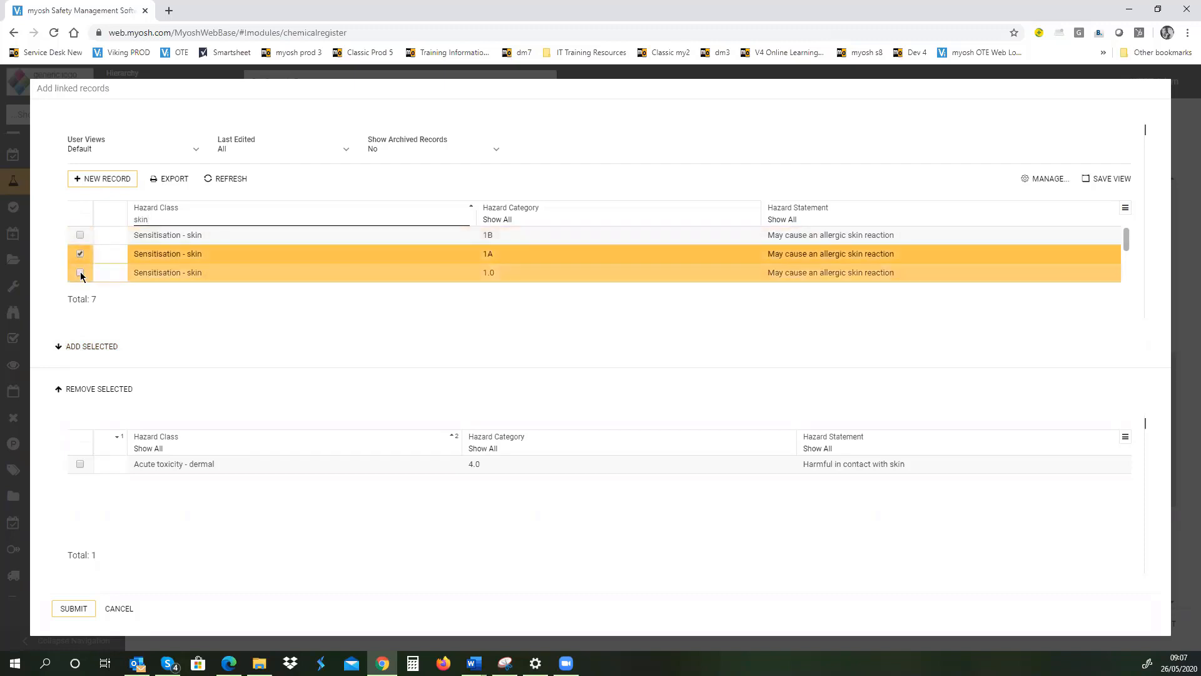
pyautogui.click(80, 273)
pyautogui.click(80, 235)
pyautogui.click(90, 347)
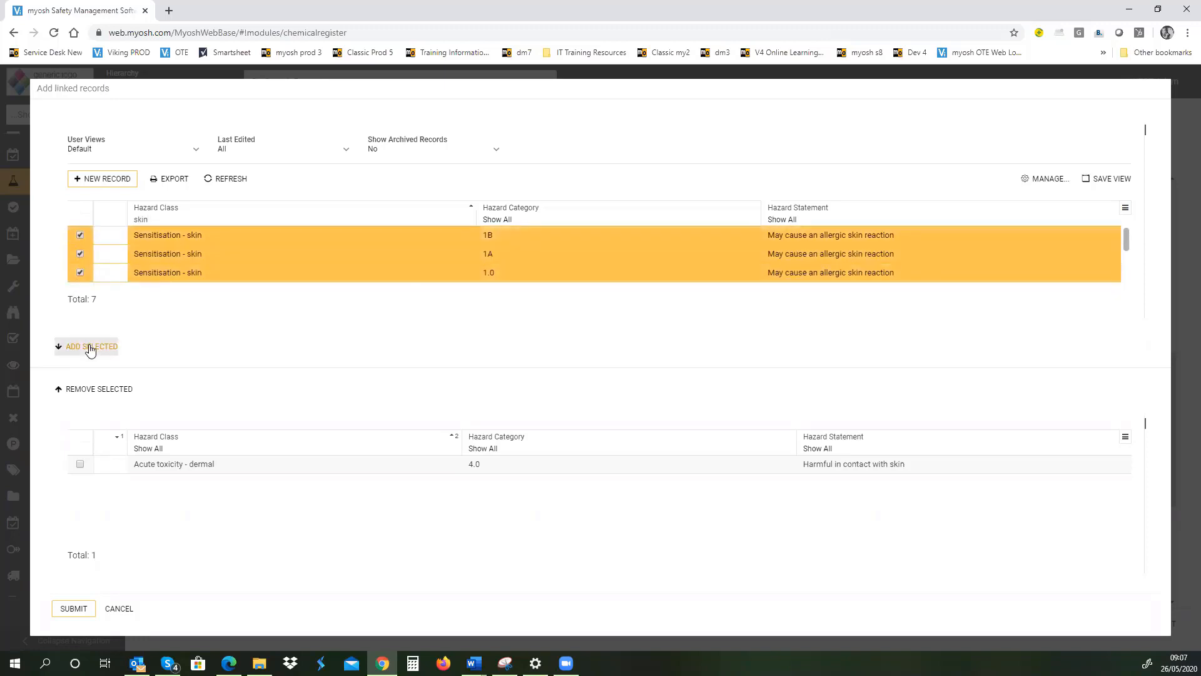
pyautogui.click(72, 609)
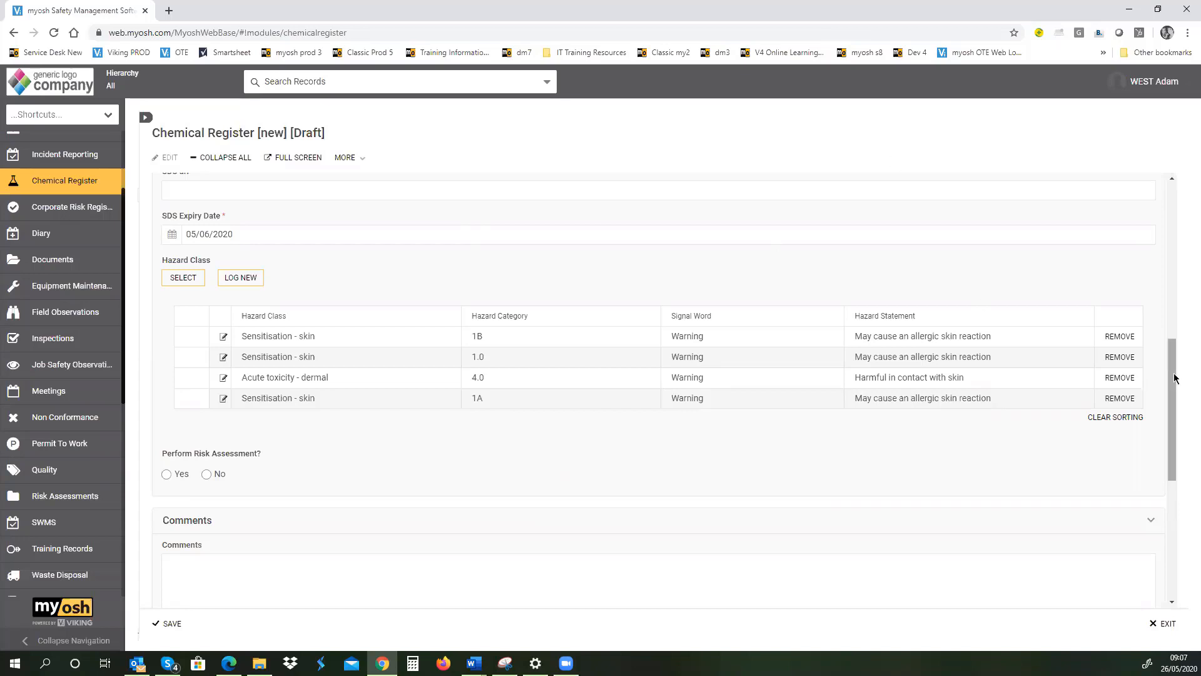
# Set Perform Risk Assessment to Yes for the chemical record.
pyautogui.moveTo(1175, 378); pyautogui.dragTo(1179, 447)
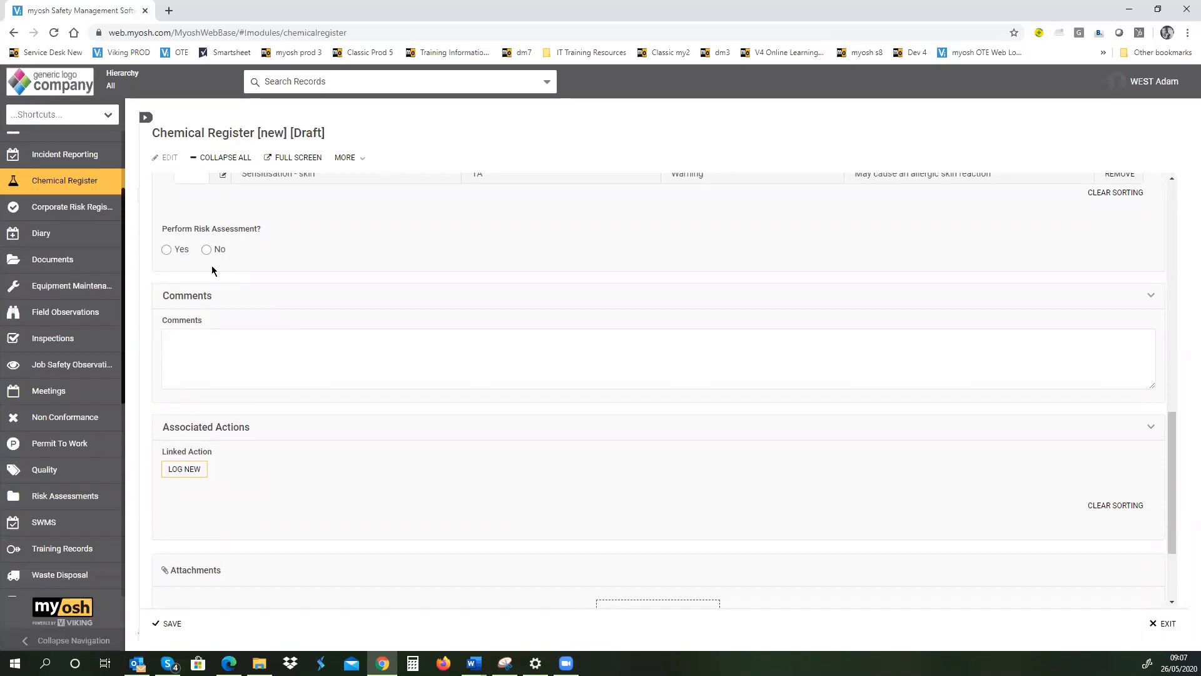
pyautogui.click(165, 251)
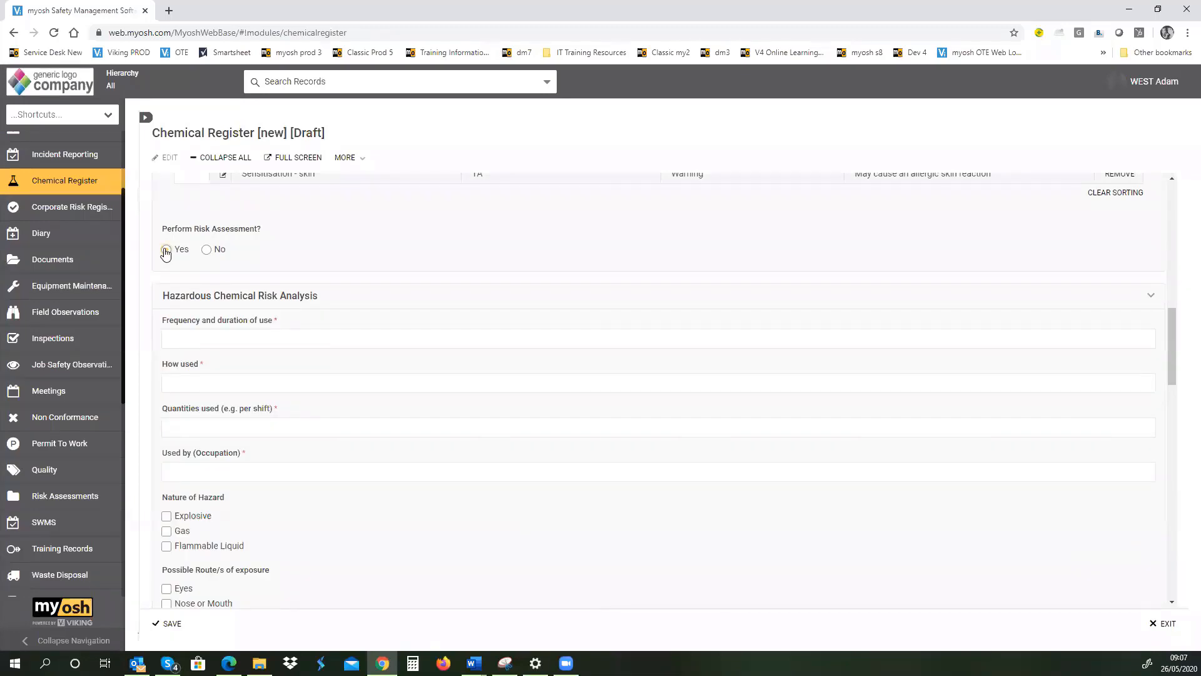
pyautogui.moveTo(1172, 339); pyautogui.dragTo(1177, 357)
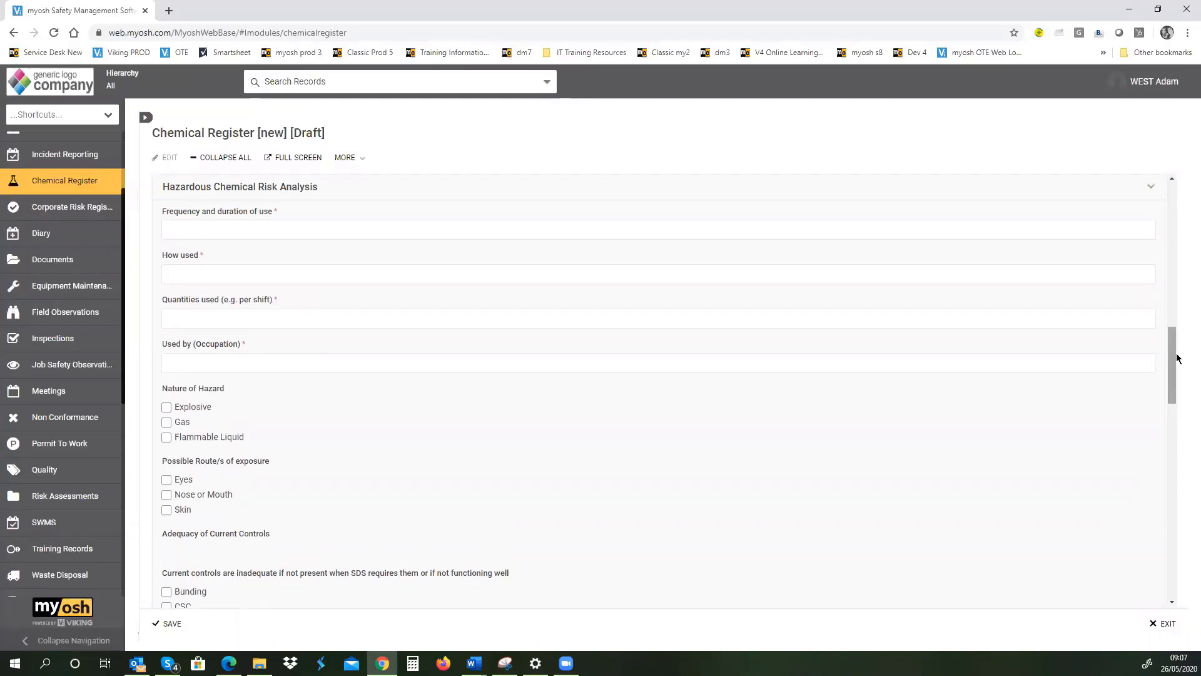
pyautogui.scroll(3, 1176, 358)
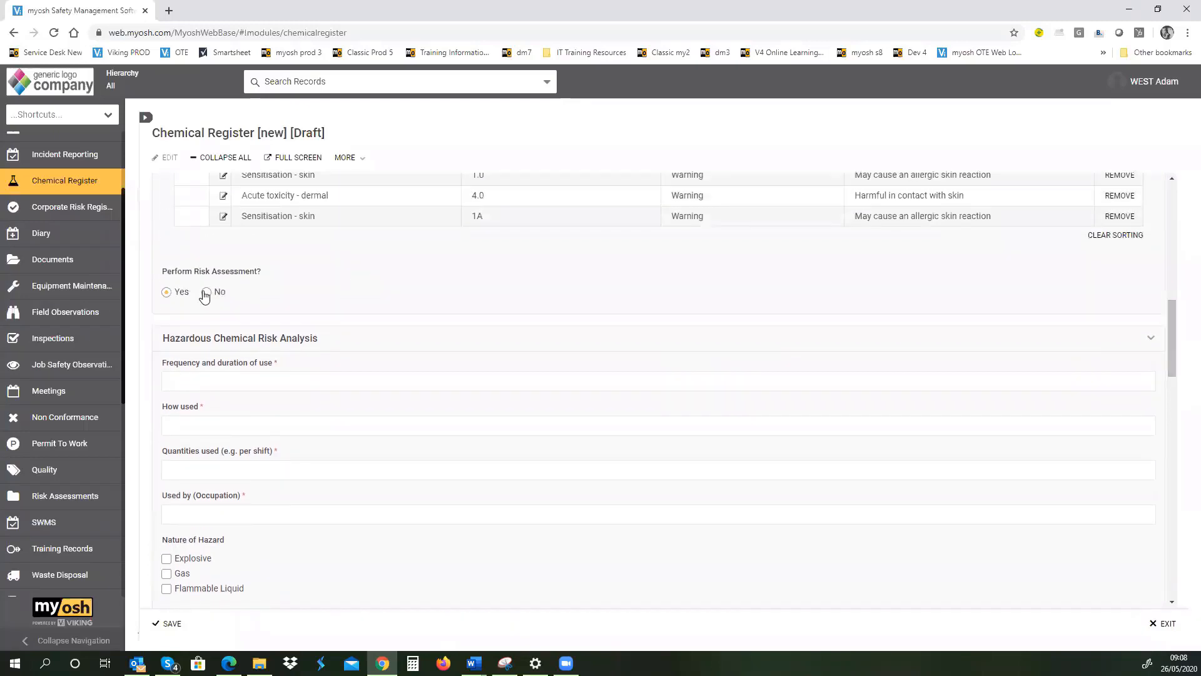
pyautogui.click(206, 293)
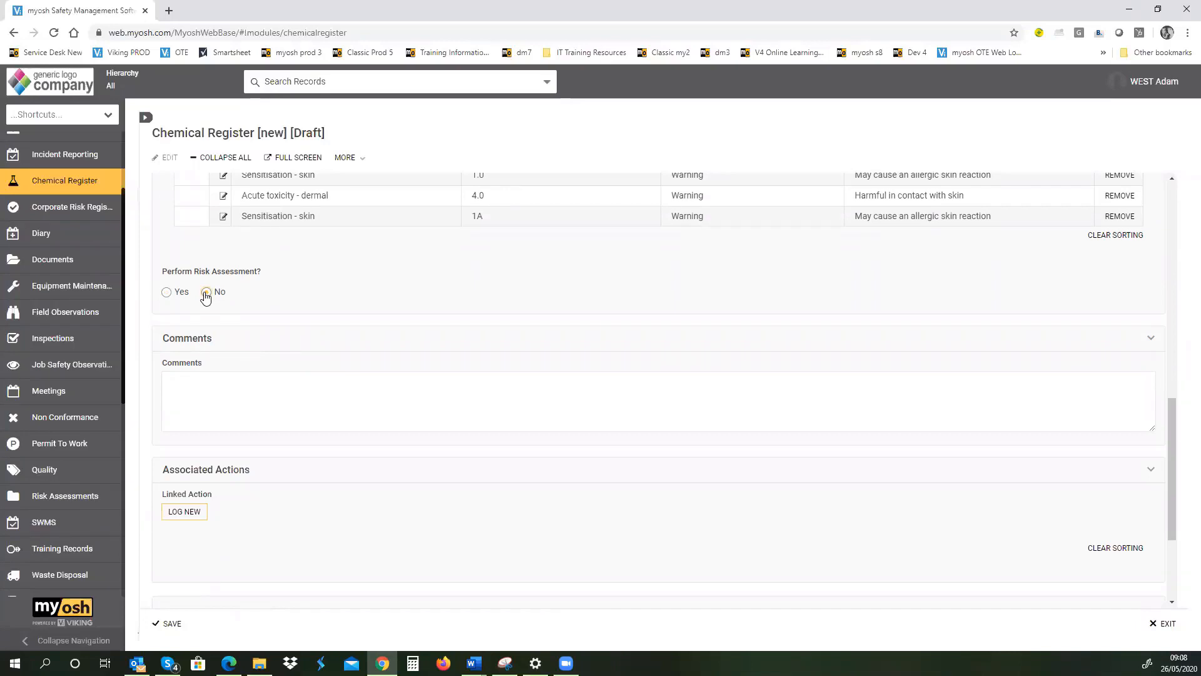
pyautogui.click(167, 293)
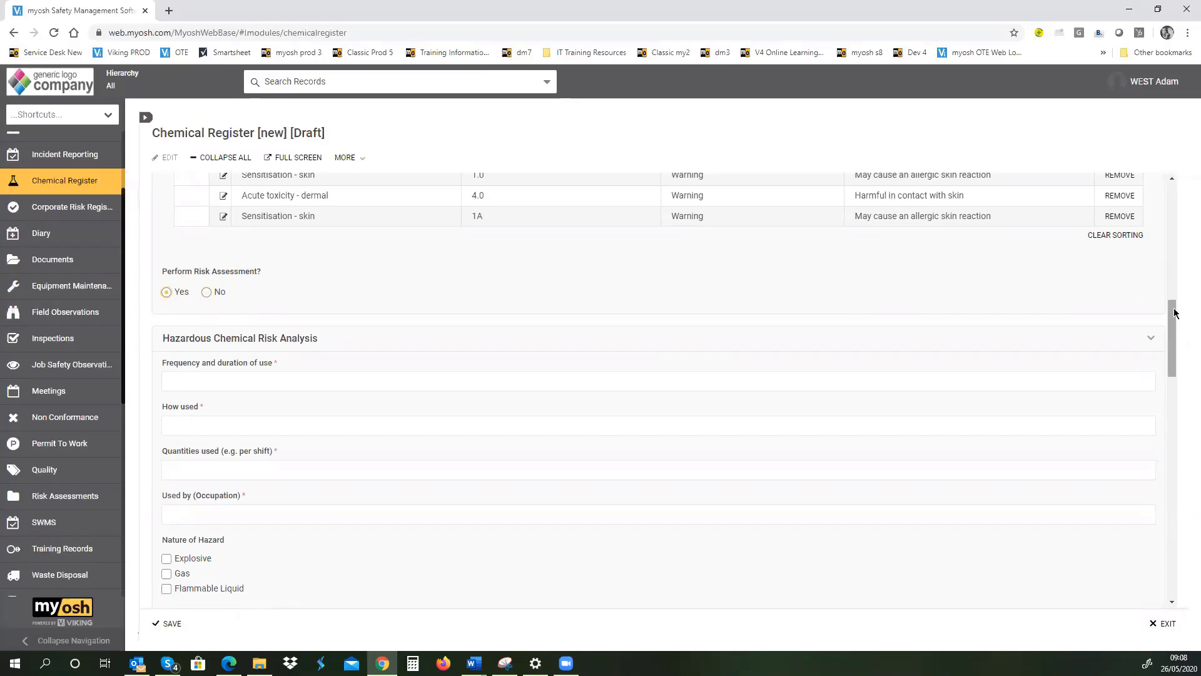
# Enter "Daily" as the frequency and duration of use in the Hazardous Chemical Risk Analysis.
pyautogui.moveTo(1175, 312); pyautogui.dragTo(1179, 343)
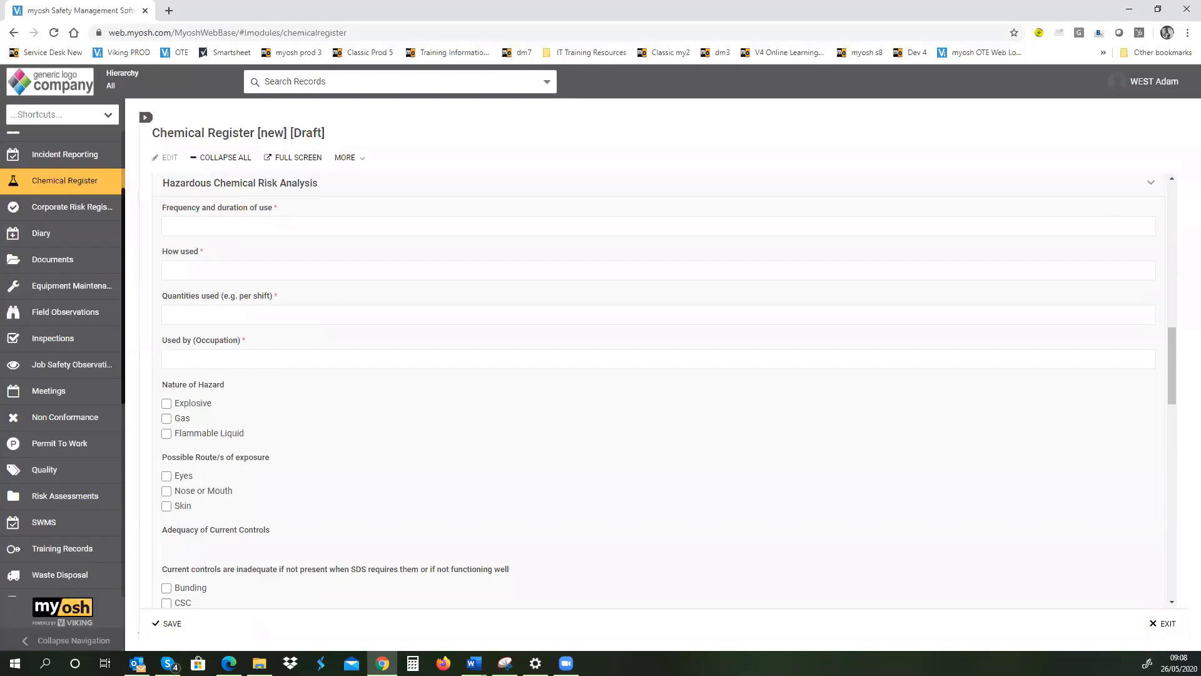
pyautogui.hotkey('alt', 'Tab')
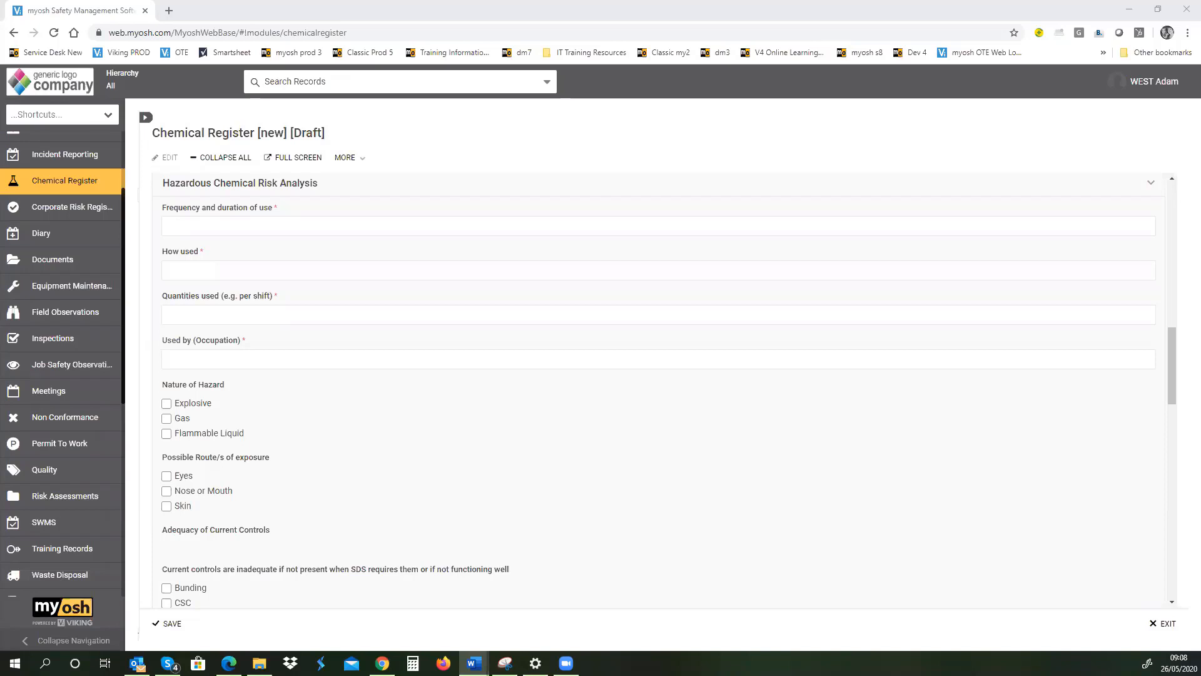
pyautogui.click(206, 225)
pyautogui.write('Dail')
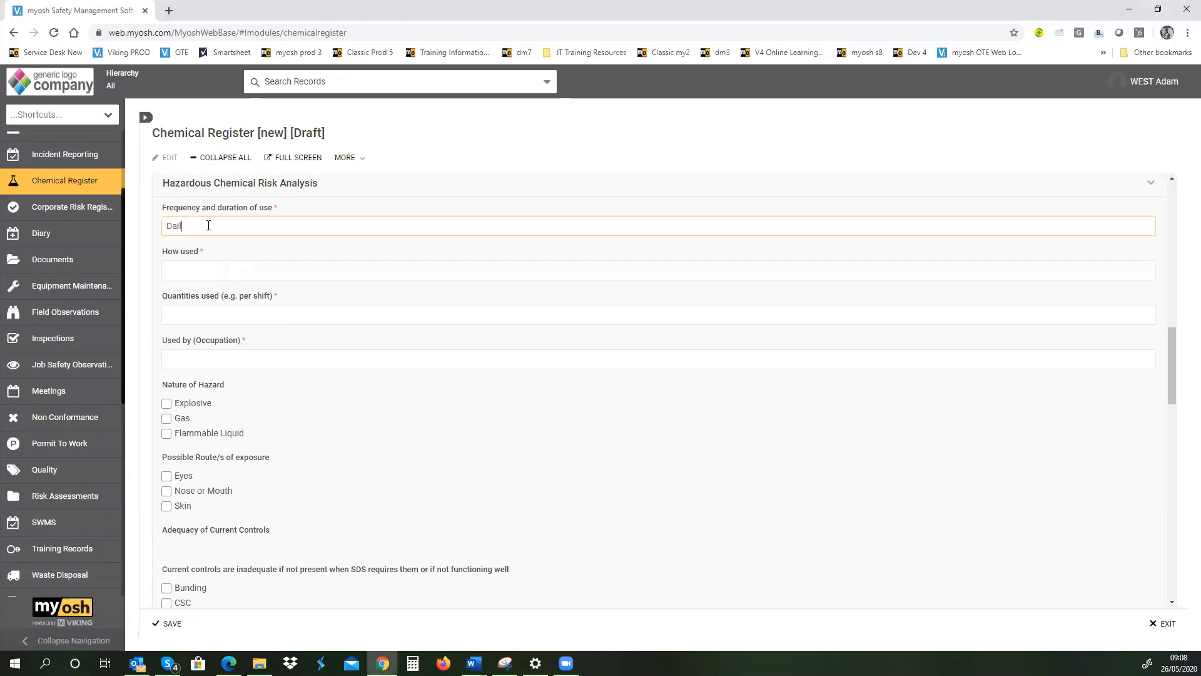
pyautogui.write('t')
pyautogui.press('BackSpace')
pyautogui.write('y')
# Describe how the chemical is used as "spread across floor".
pyautogui.click(202, 268)
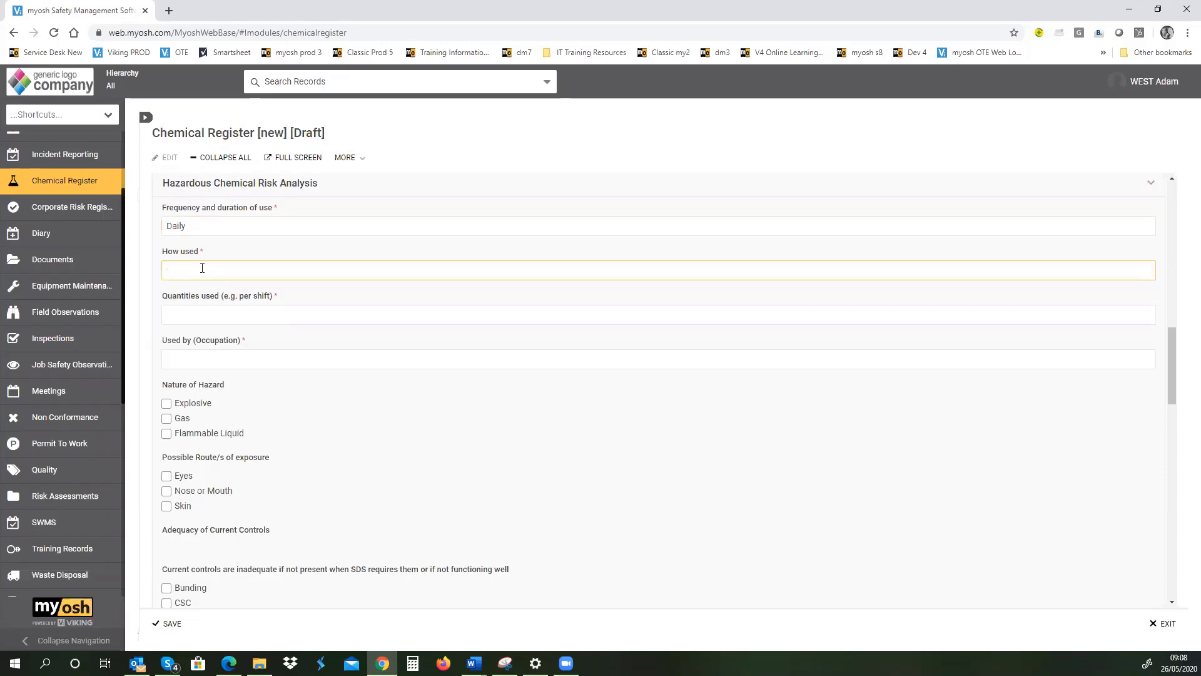
pyautogui.write('spread a')
pyautogui.write('corss')
pyautogui.press('BackSpace')
pyautogui.press('BackSpace')
pyautogui.press('BackSpace')
pyautogui.press('BackSpace')
pyautogui.write('ross floo')
# Set the quantities used to "10 litres" and the occupation using it to "Concreters".
pyautogui.click(236, 322)
pyautogui.write('10 ')
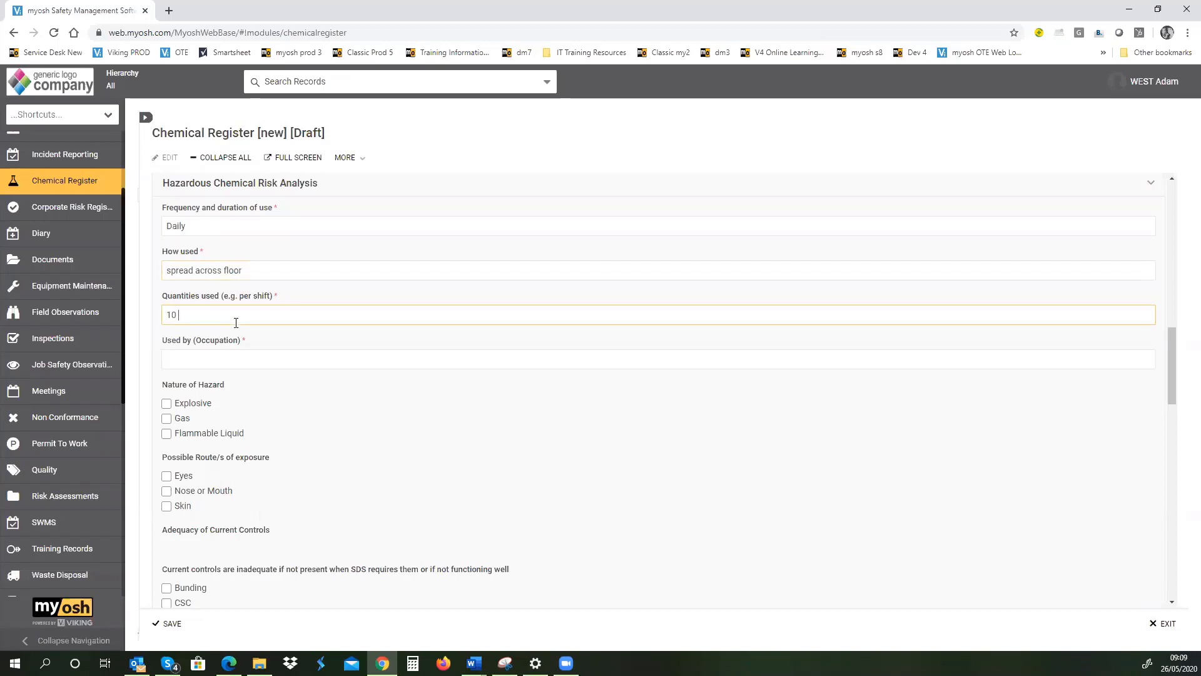
pyautogui.write('litres')
pyautogui.click(239, 359)
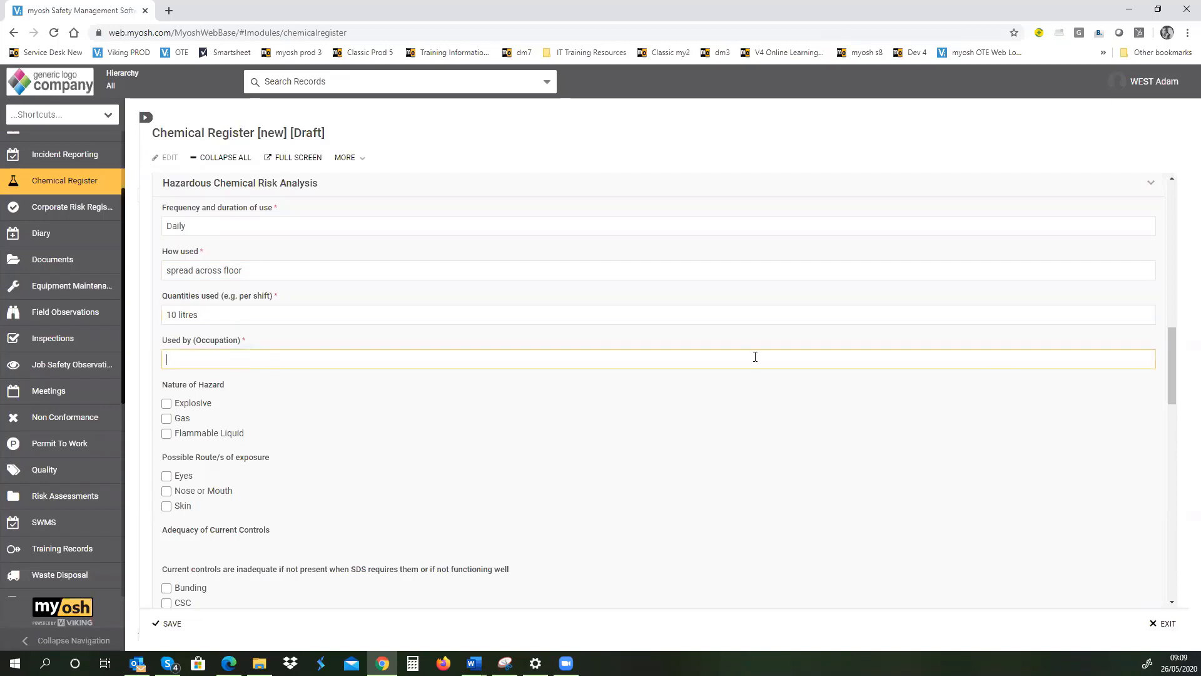
pyautogui.write('Concreters')
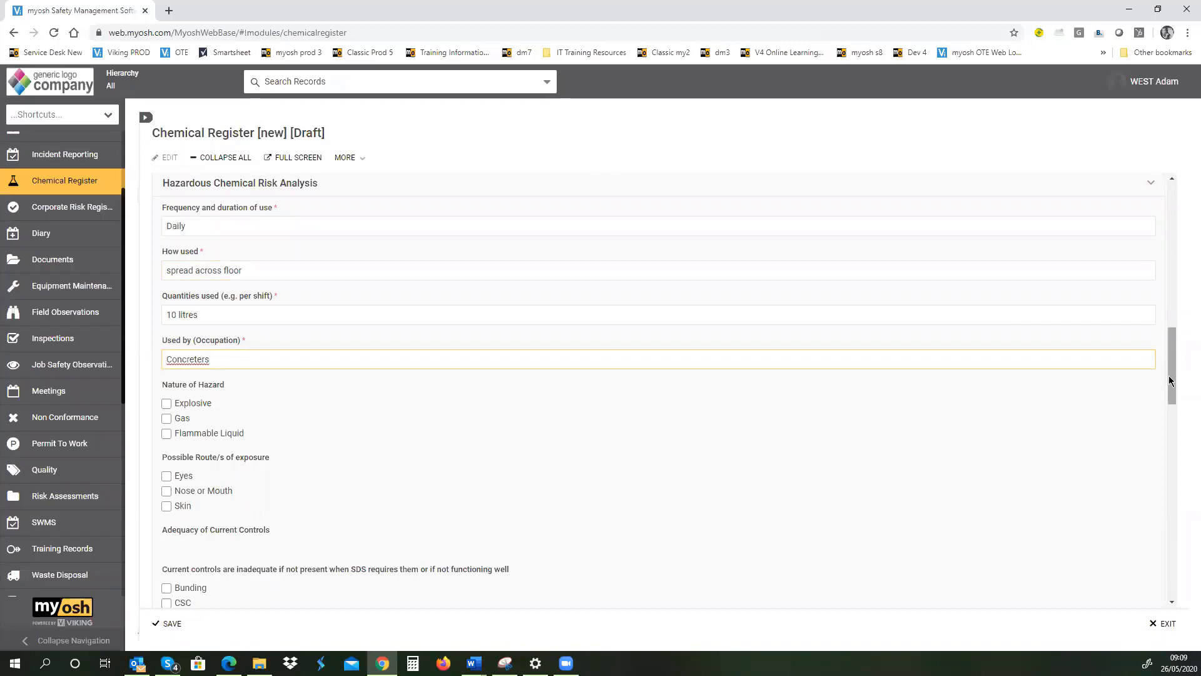
# Mark Gas as the nature of hazard and Eyes, Nose or Mouth, and Skin as possible routes of exposure.
pyautogui.moveTo(1174, 388); pyautogui.dragTo(1183, 415)
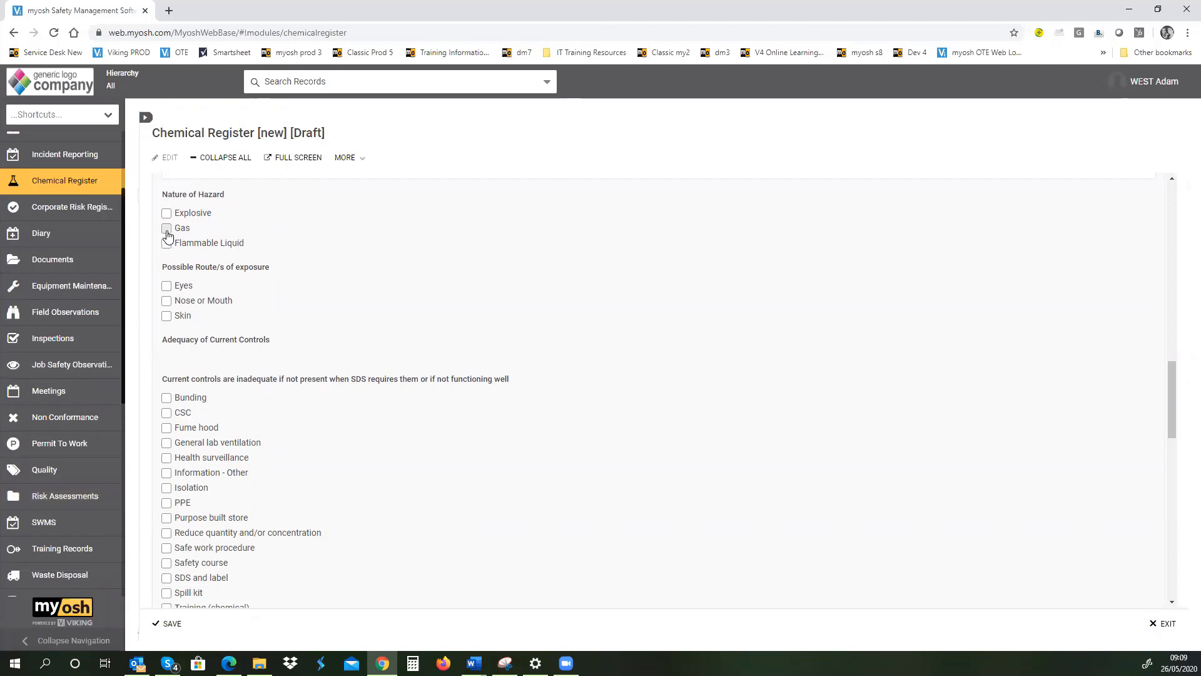
pyautogui.click(167, 287)
pyautogui.click(167, 303)
pyautogui.click(167, 317)
# Select Training (task specific) among the current controls, and mark air monitoring and health surveillance programs as needed, with air monitoring as present.
pyautogui.moveTo(1174, 379); pyautogui.dragTo(1182, 412)
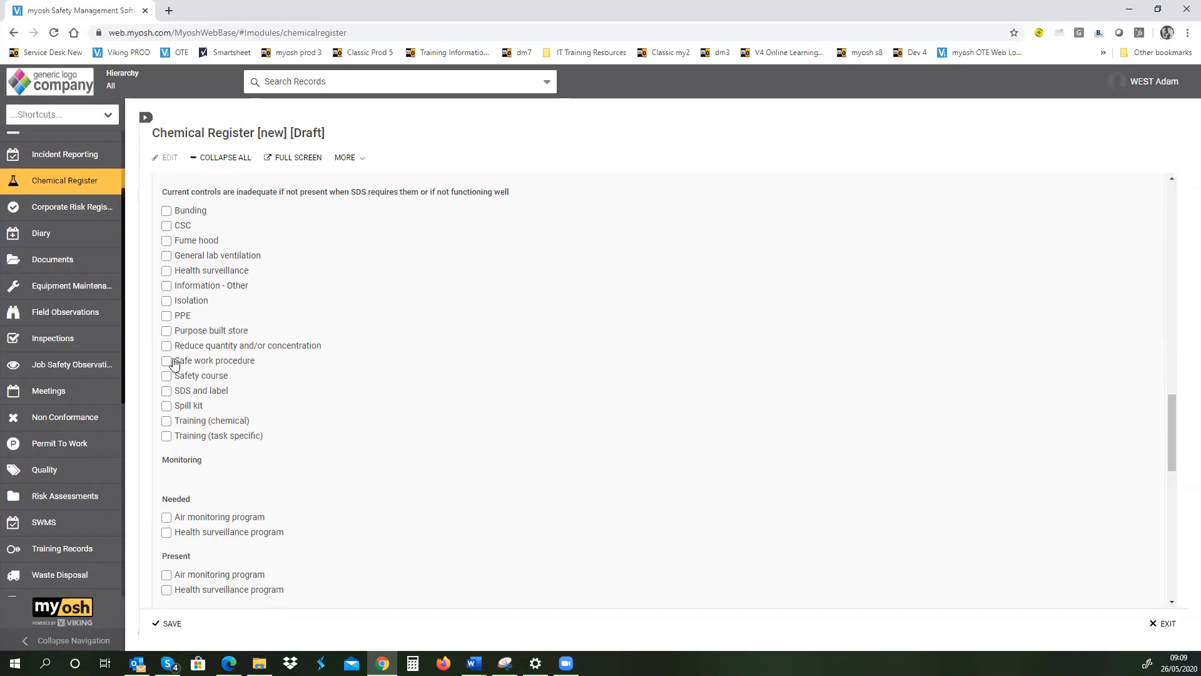
pyautogui.click(165, 430)
pyautogui.moveTo(1173, 441); pyautogui.dragTo(1182, 486)
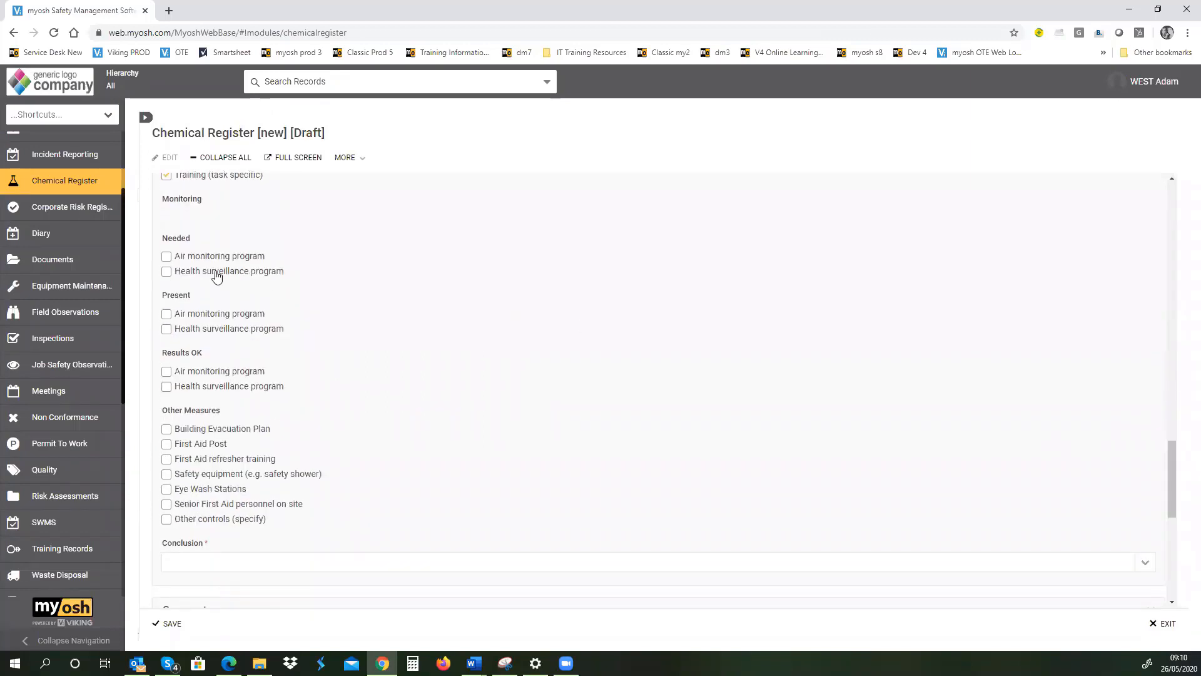
pyautogui.click(189, 256)
pyautogui.hotkey('alt', 'Tab')
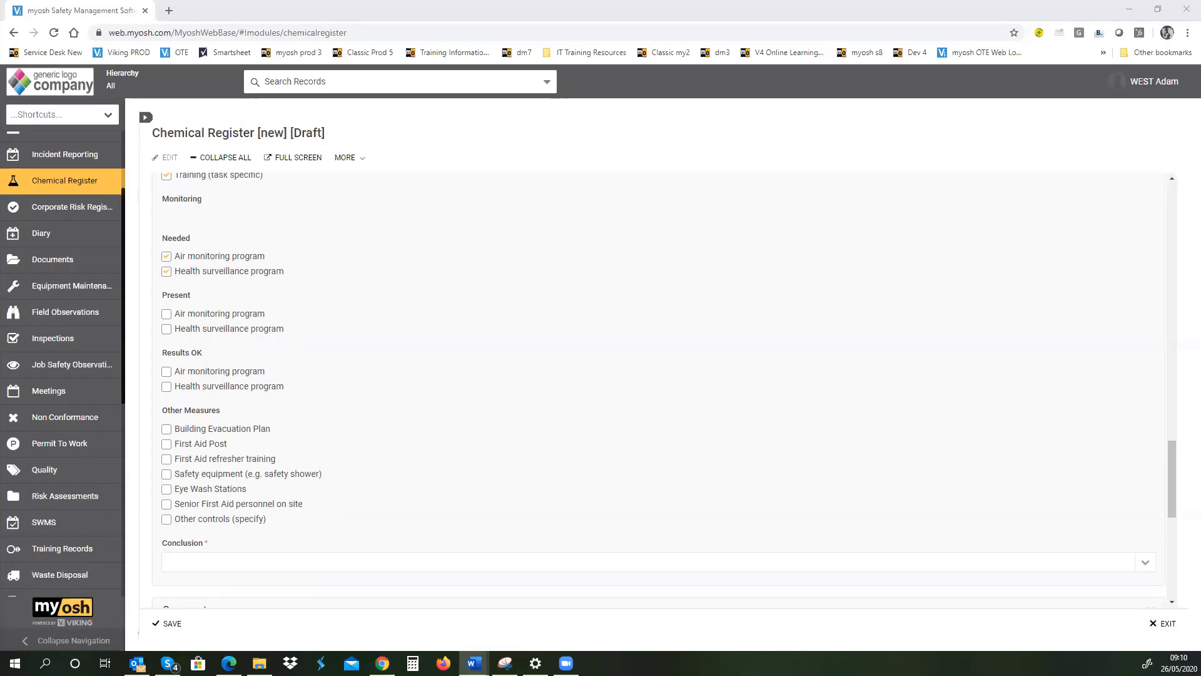
pyautogui.click(164, 318)
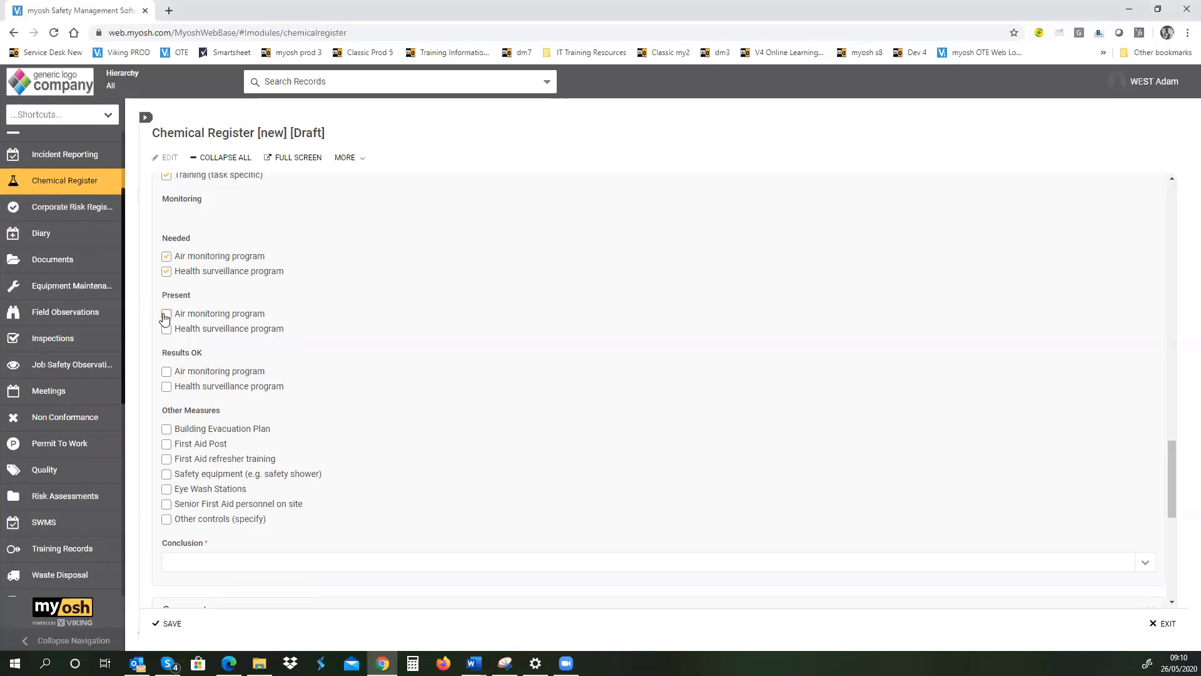
pyautogui.click(166, 314)
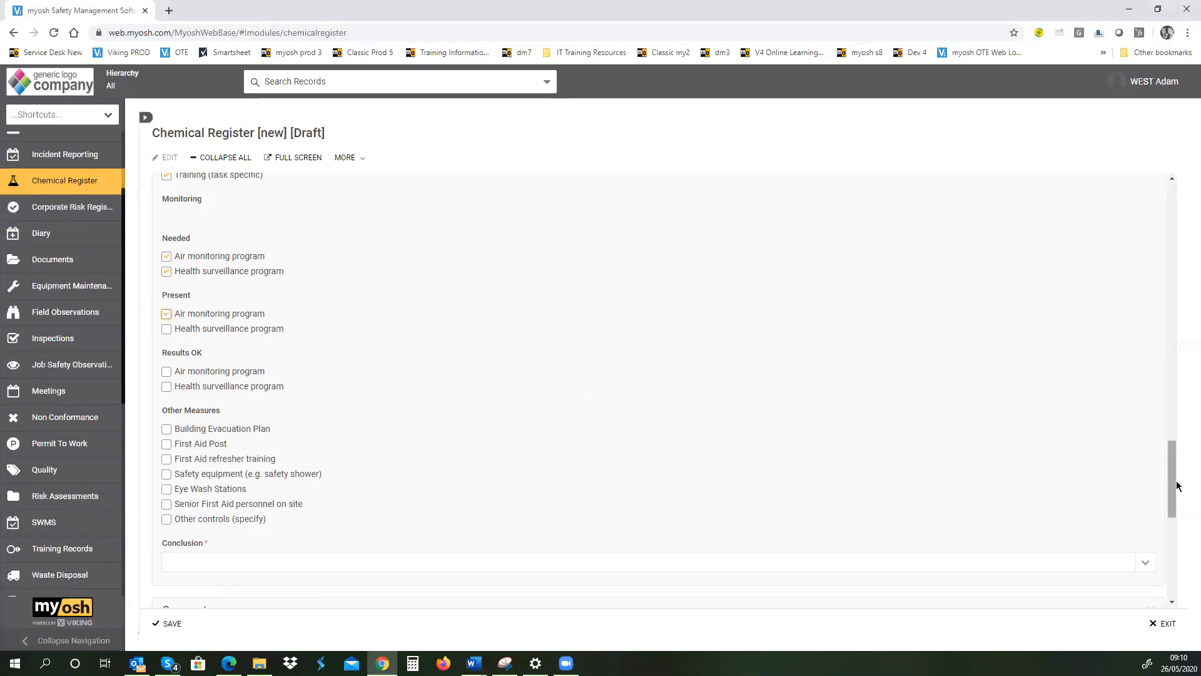
# Select First Aid Post and First Aid refresher training as other measures, and set the conclusion to "Risks significant but effectively controlled at the moment".
pyautogui.moveTo(1172, 482); pyautogui.dragTo(1181, 520)
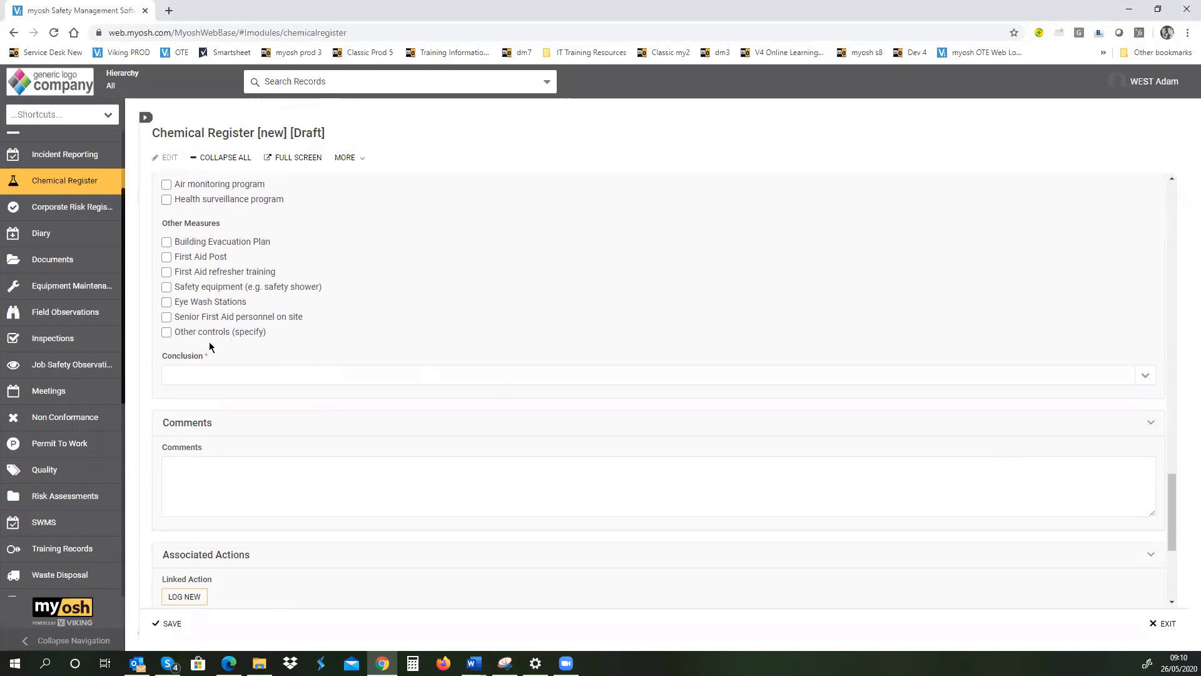
pyautogui.click(167, 258)
pyautogui.click(167, 272)
pyautogui.click(1147, 376)
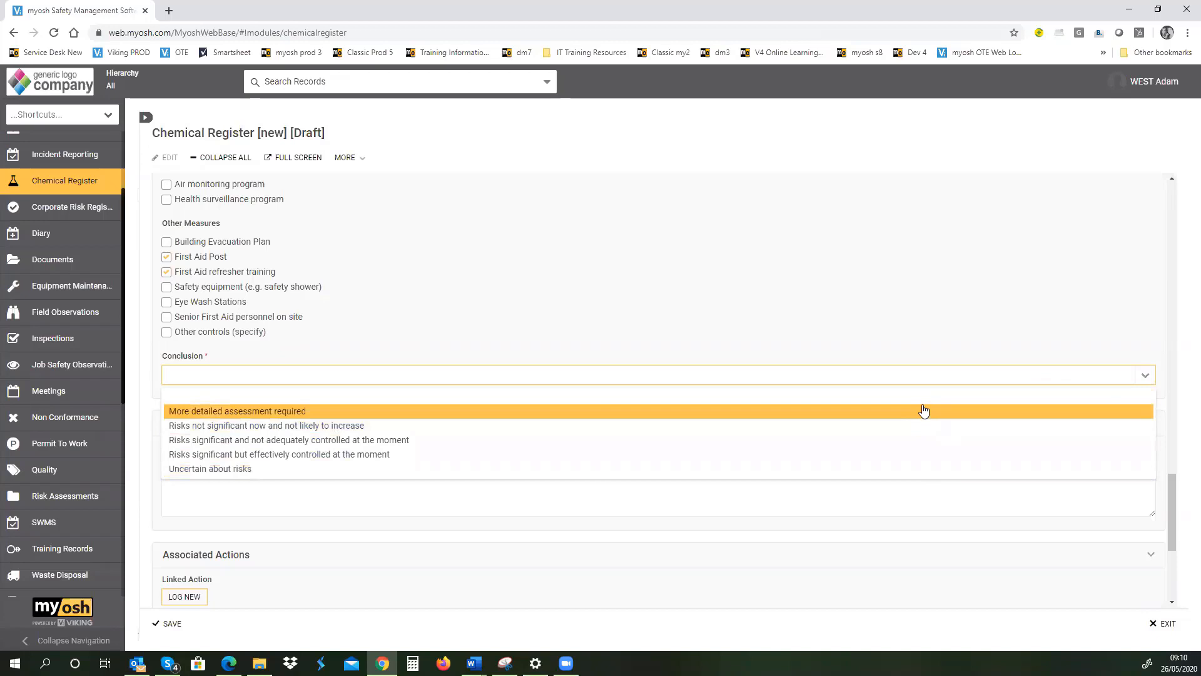
pyautogui.click(933, 455)
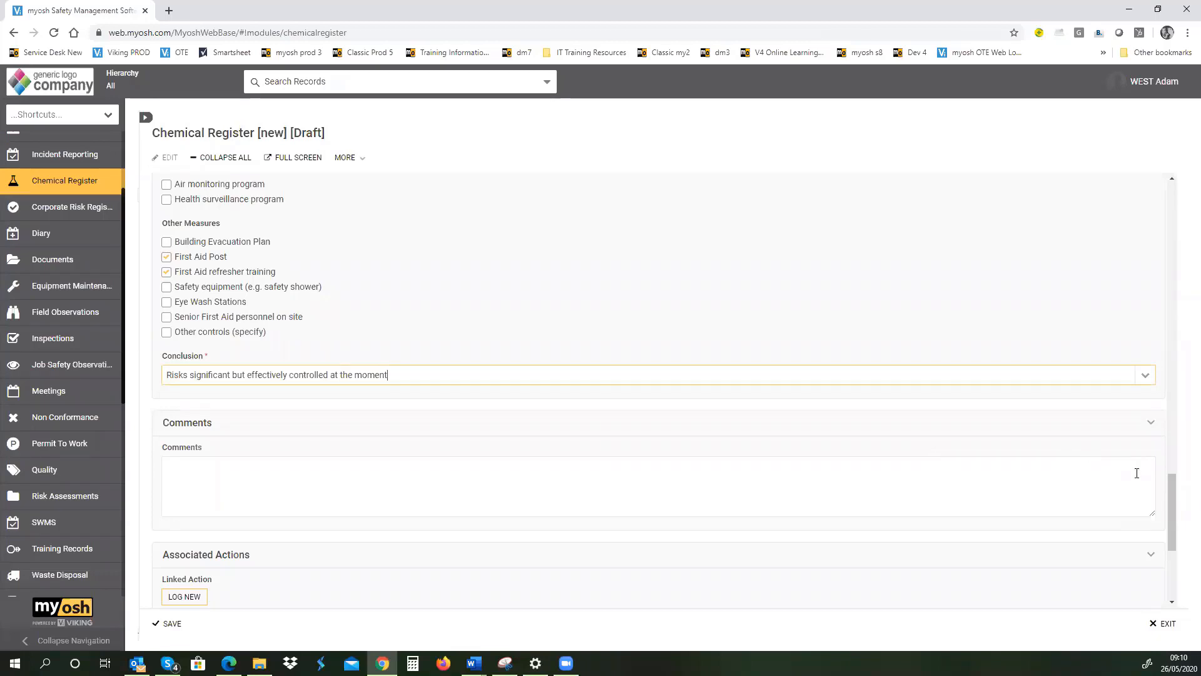
# Save the completed chemical record and exit to the register list.
pyautogui.moveTo(1173, 498); pyautogui.dragTo(1172, 543)
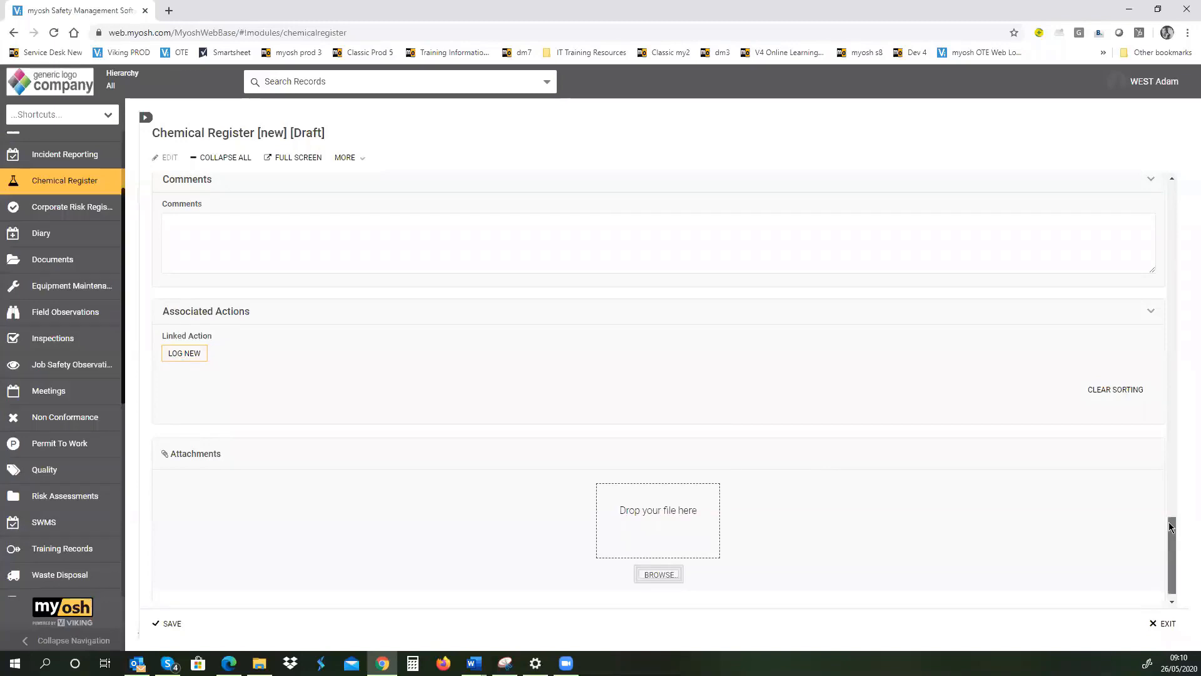
pyautogui.moveTo(1171, 542); pyautogui.dragTo(1174, 511)
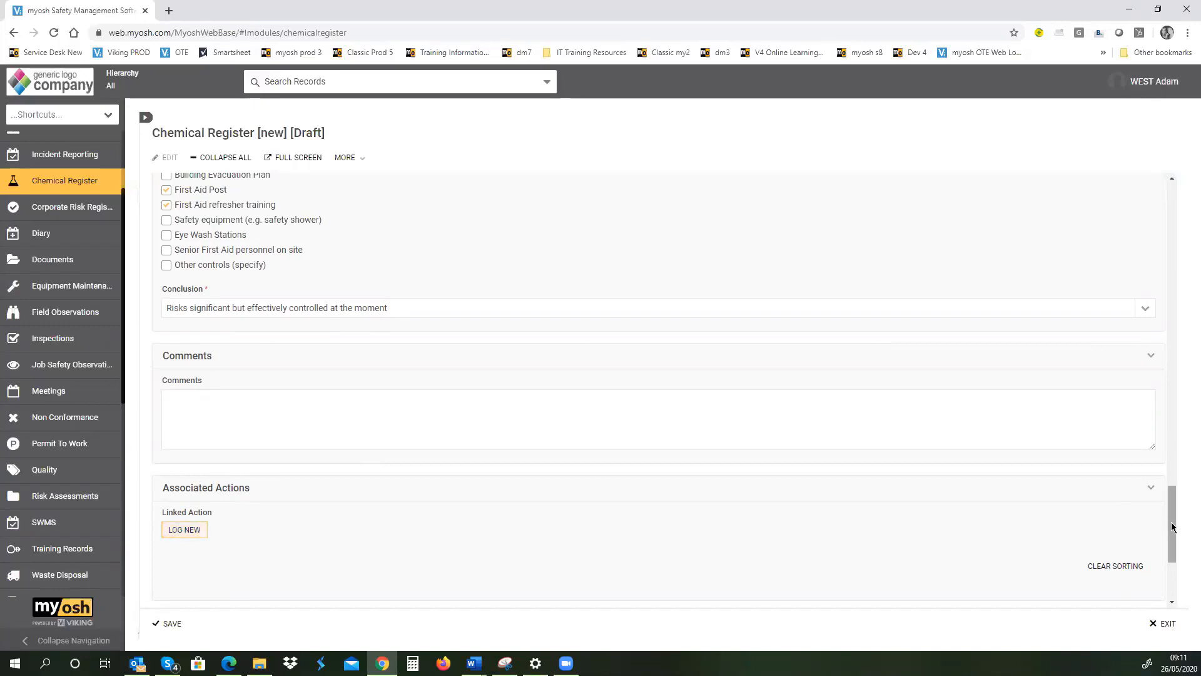
pyautogui.scroll(3, 1172, 529)
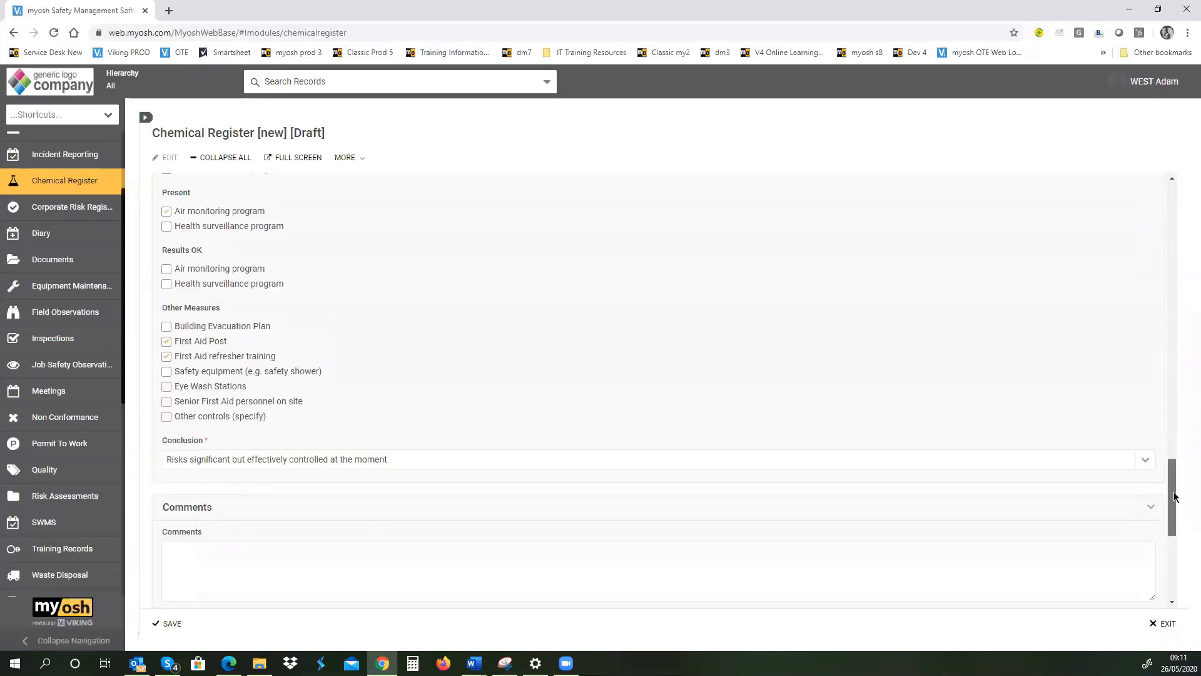
pyautogui.scroll(12, 1175, 442)
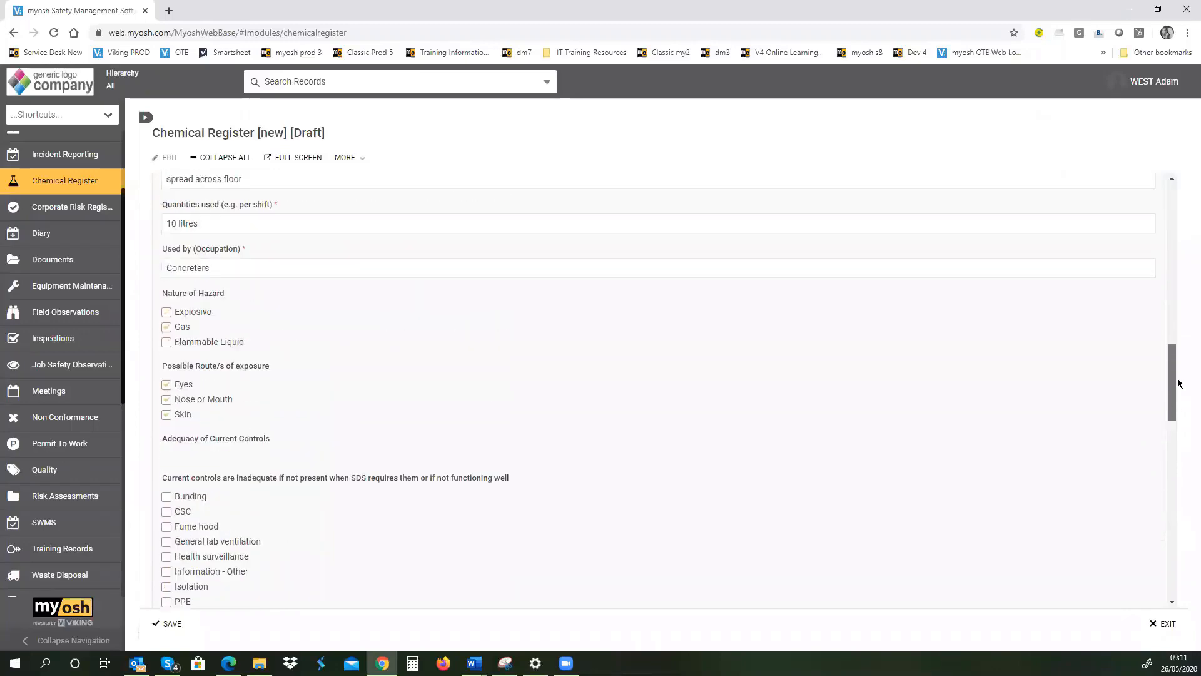
pyautogui.moveTo(1178, 367); pyautogui.dragTo(1183, 203)
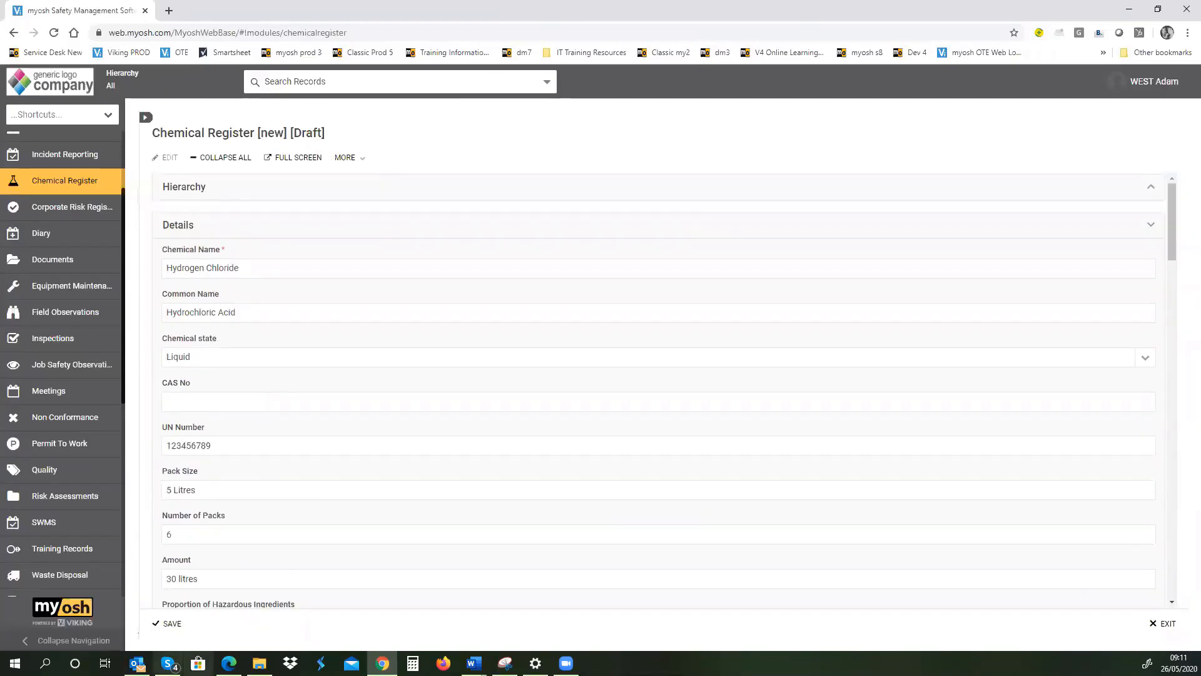
pyautogui.click(165, 631)
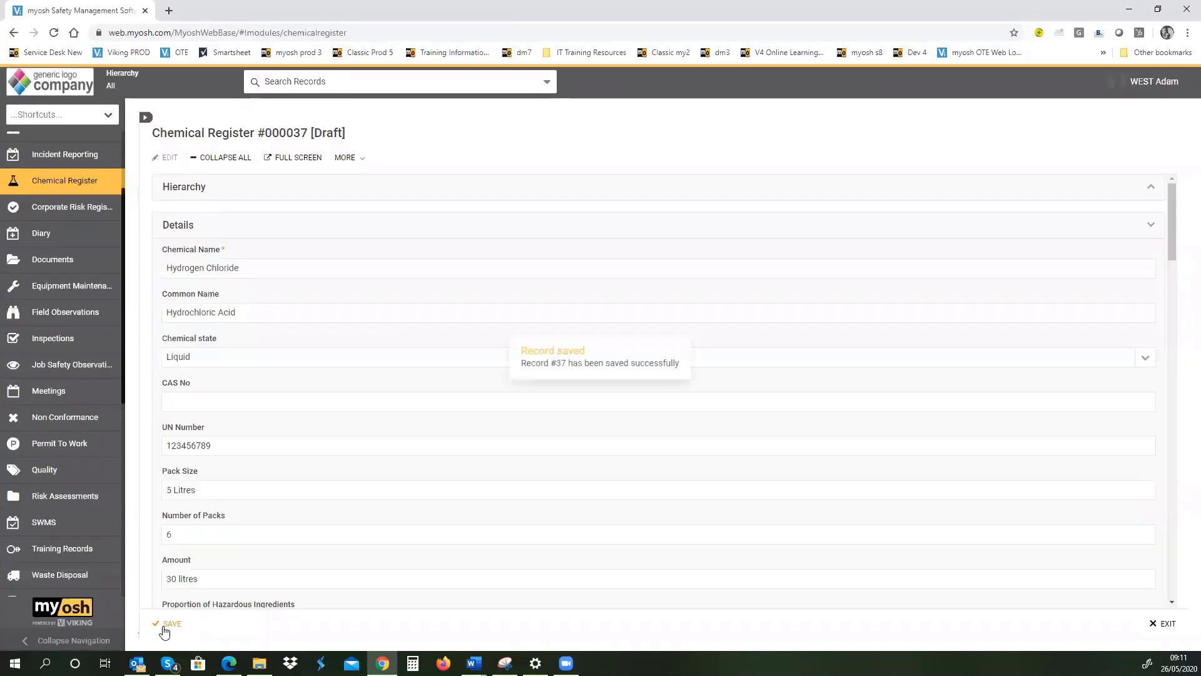
pyautogui.click(1163, 624)
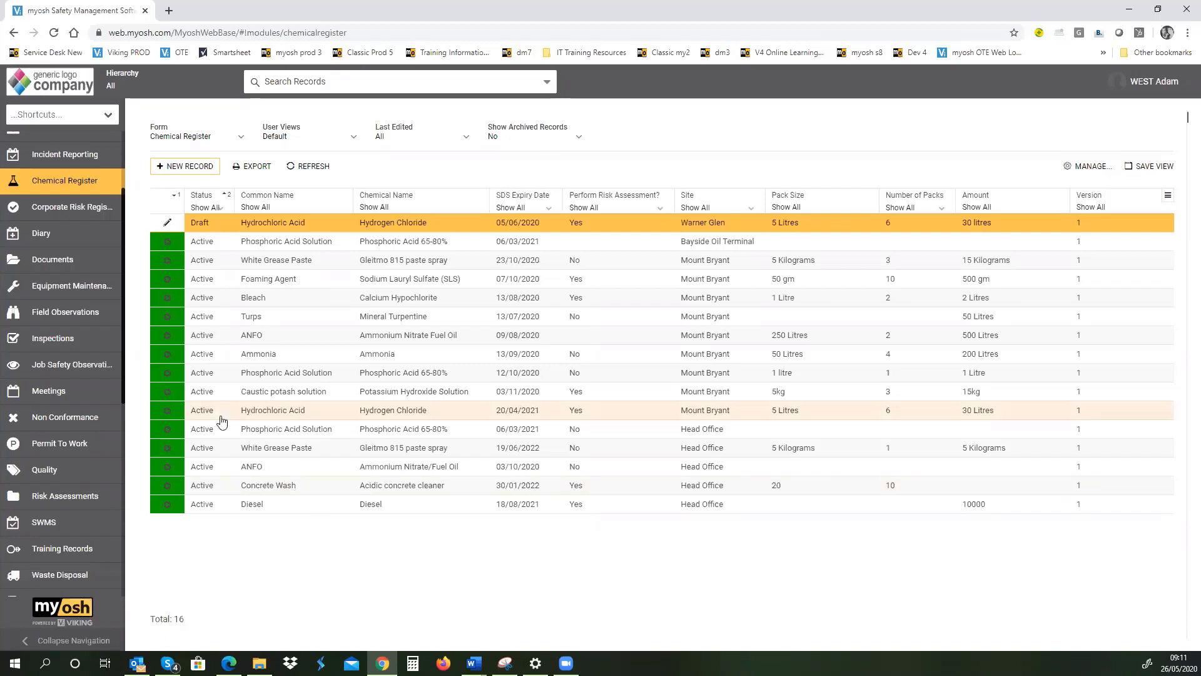
# Open the active Hydrochloric Acid record for Mount Bryant for editing, review its details, and exit without saving.
pyautogui.click(257, 419)
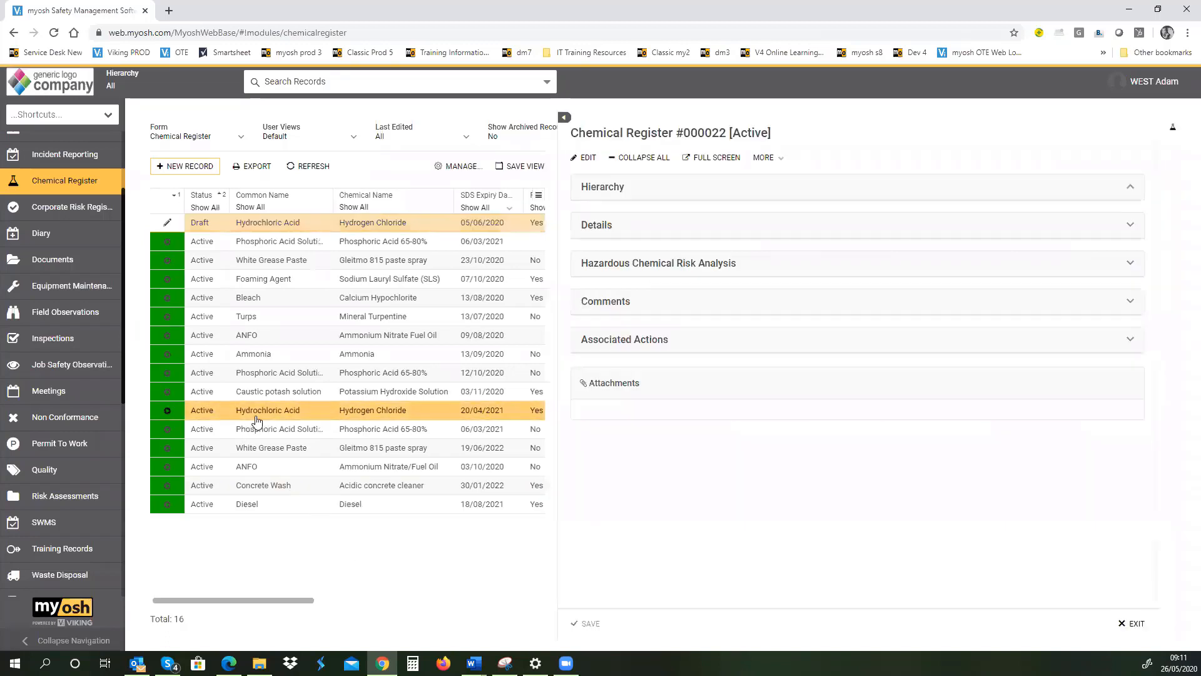
pyautogui.click(565, 119)
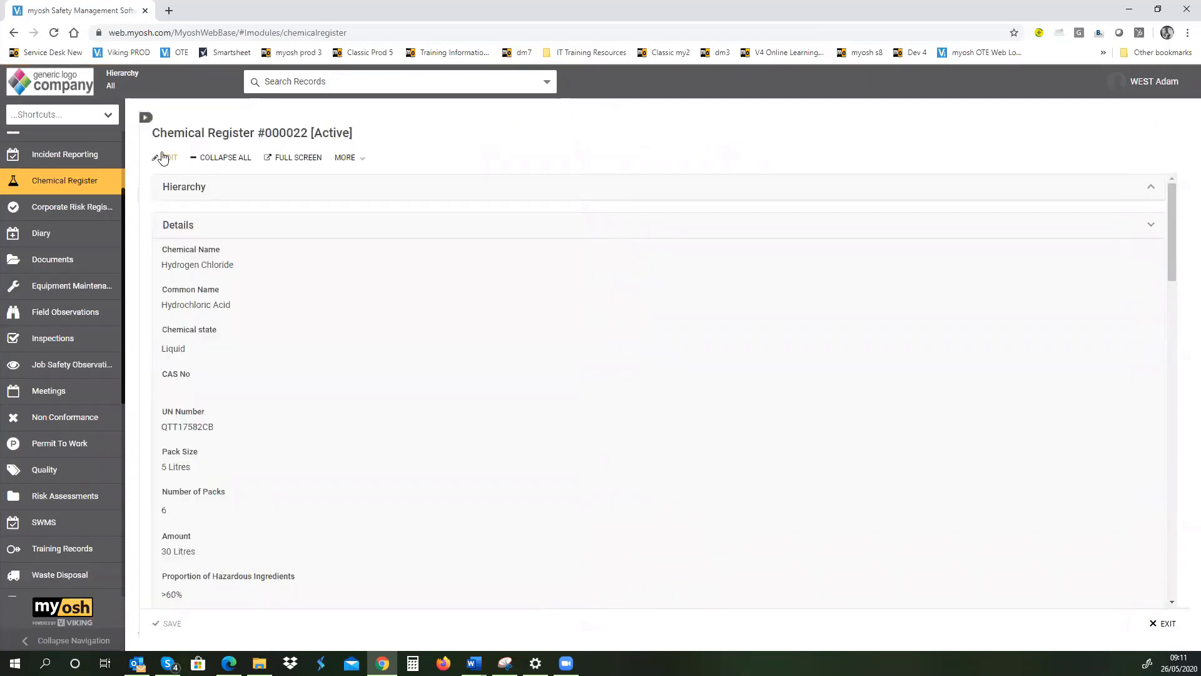
pyautogui.click(164, 157)
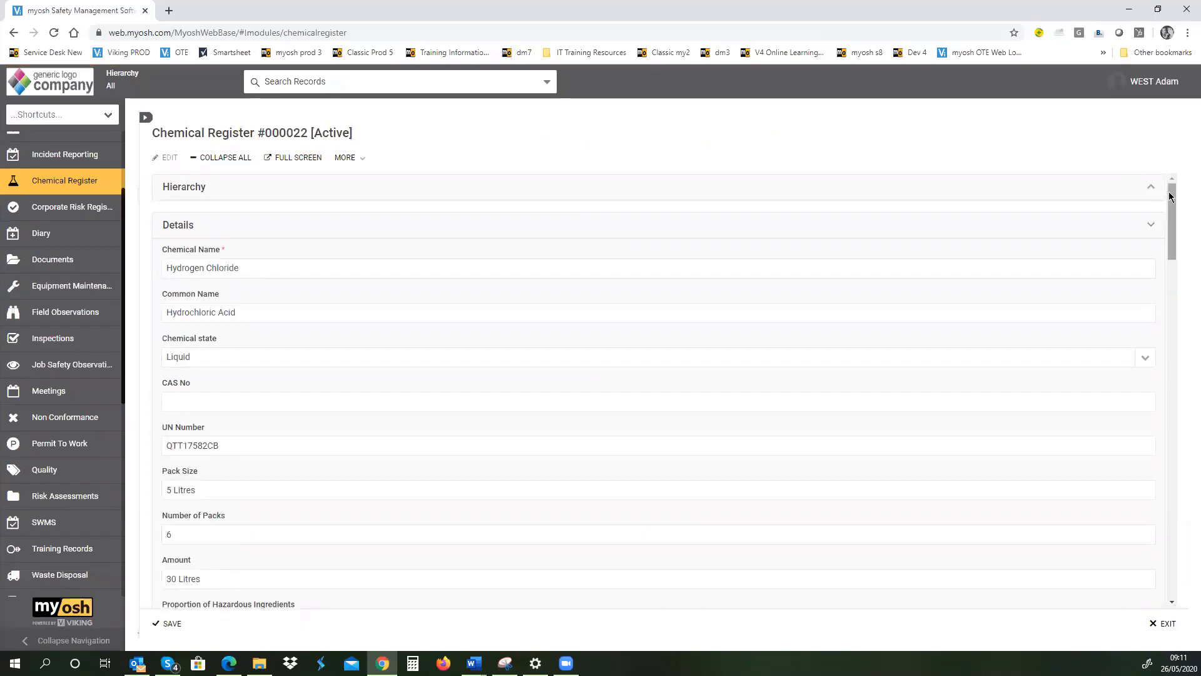
pyautogui.moveTo(1170, 192); pyautogui.dragTo(1178, 220)
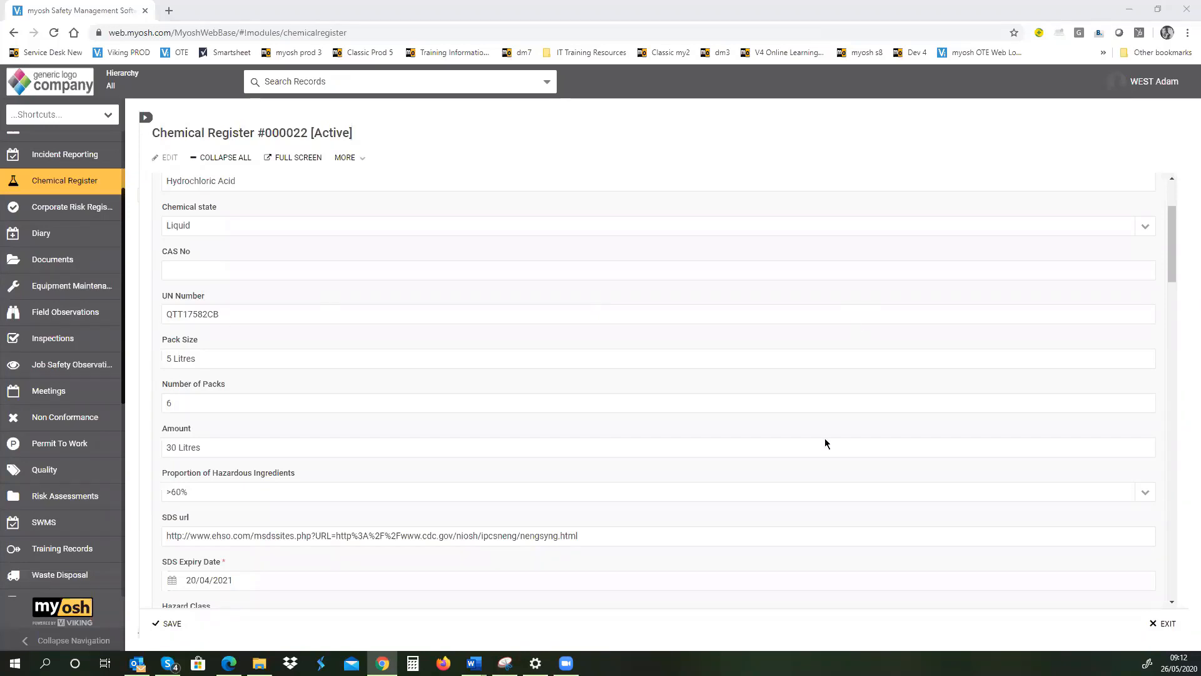
pyautogui.click(1168, 623)
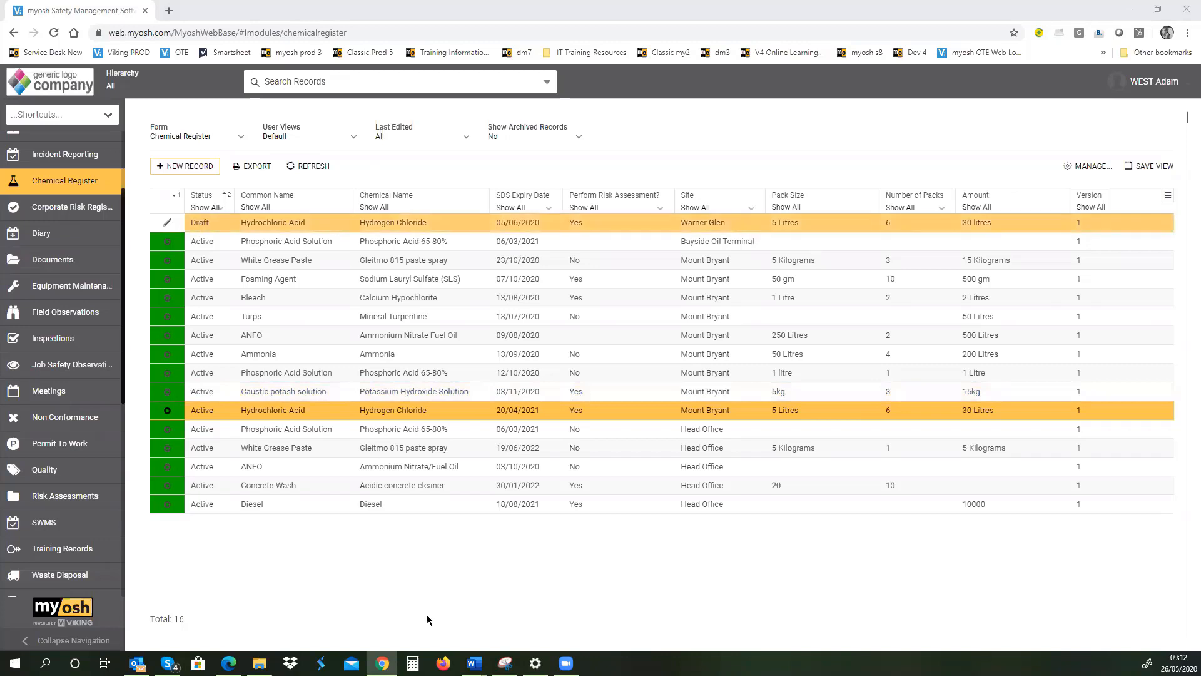
# Filter the register by chemical name "ammo", and clear that filter again.
pyautogui.click(391, 205)
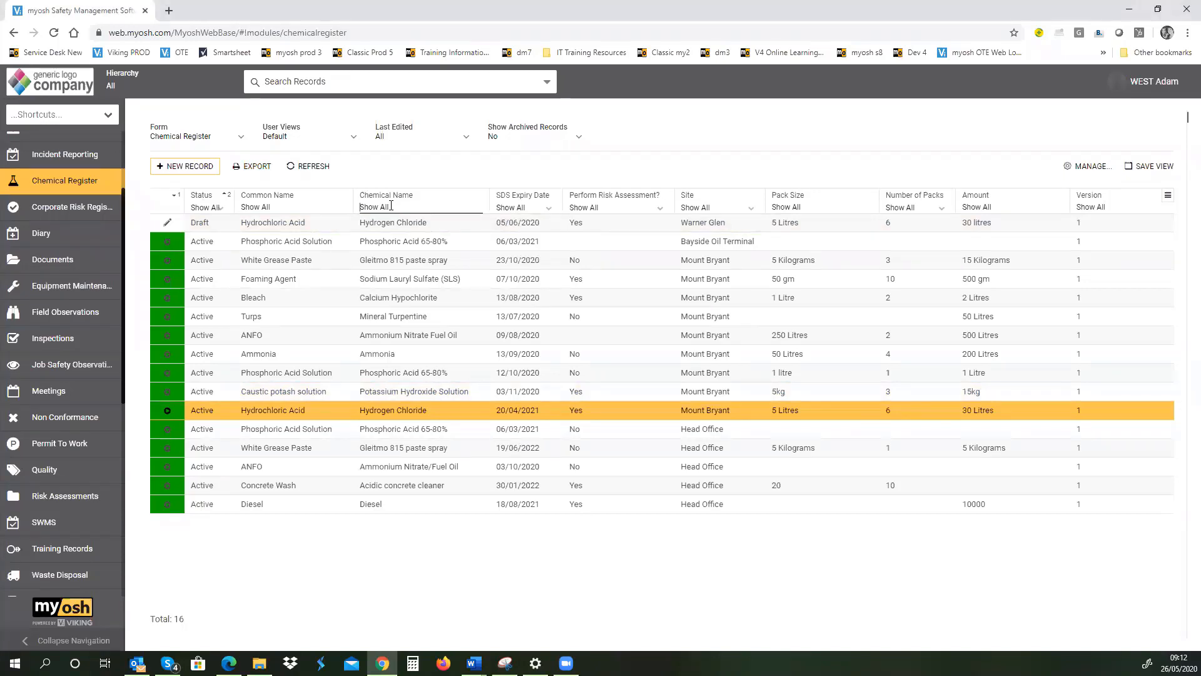
pyautogui.write('ammo')
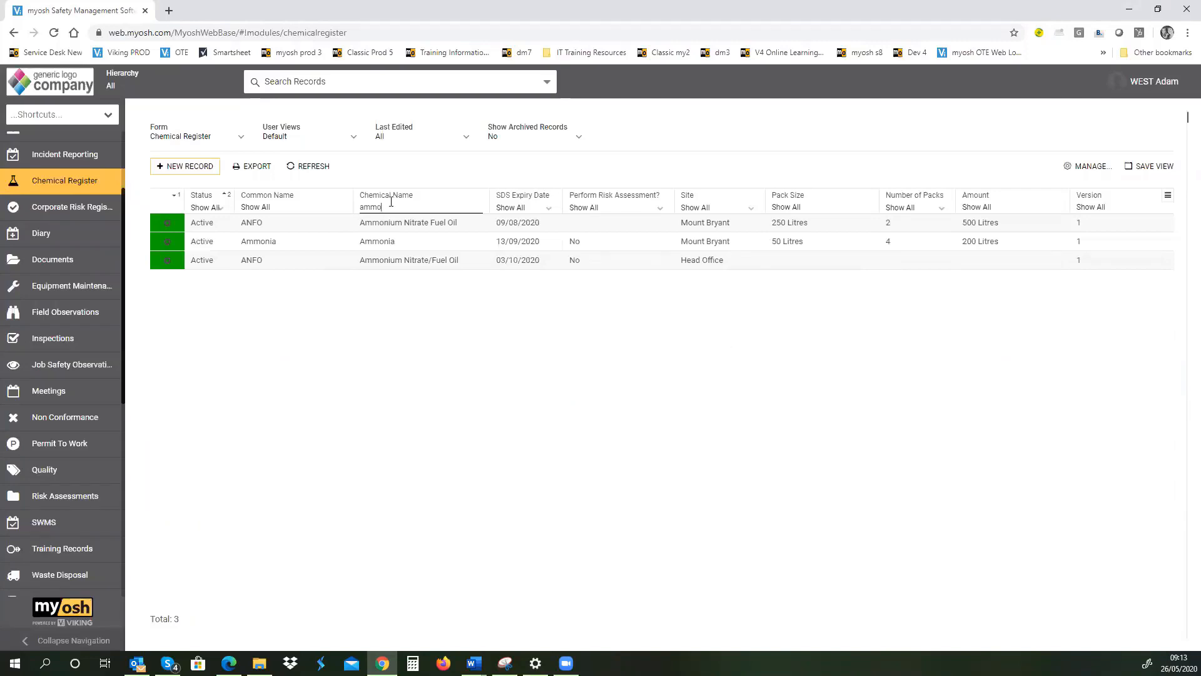
pyautogui.press('BackSpace')
pyautogui.press('BackSpace')
pyautogui.press('BackSpace')
pyautogui.press('BackSpace')
# Filter the register for SDS expiry dates from 01/05/2020 to 31/05/2020, and clear the date filter again.
pyautogui.click(546, 207)
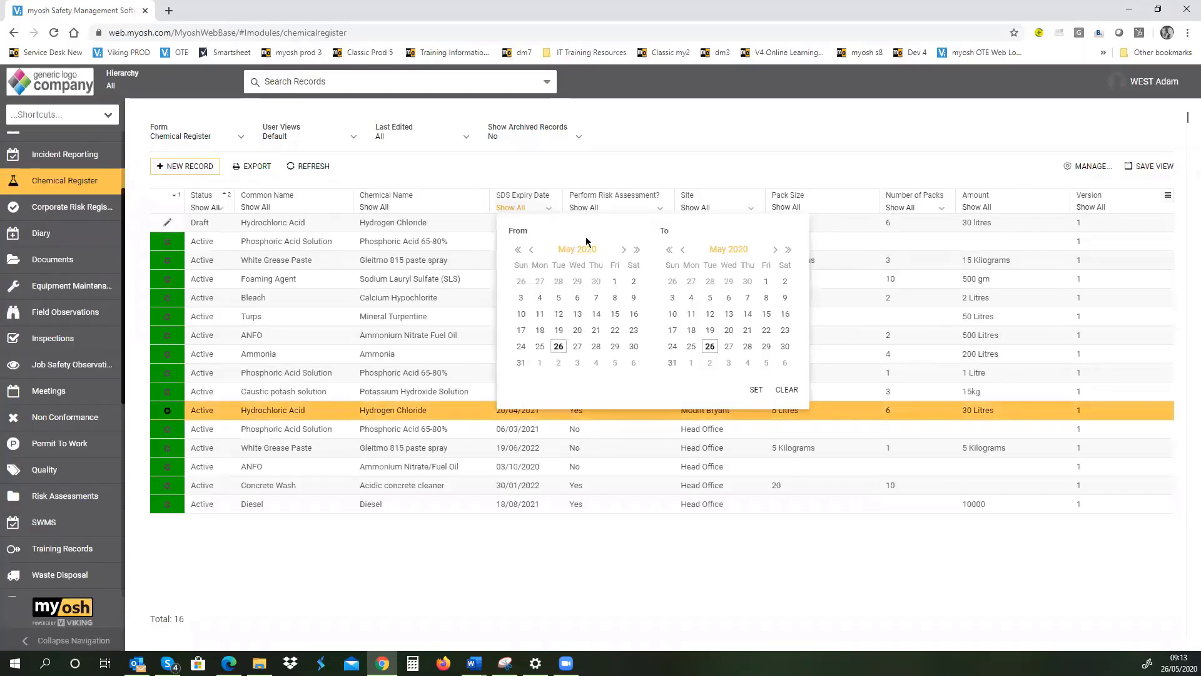
pyautogui.click(615, 281)
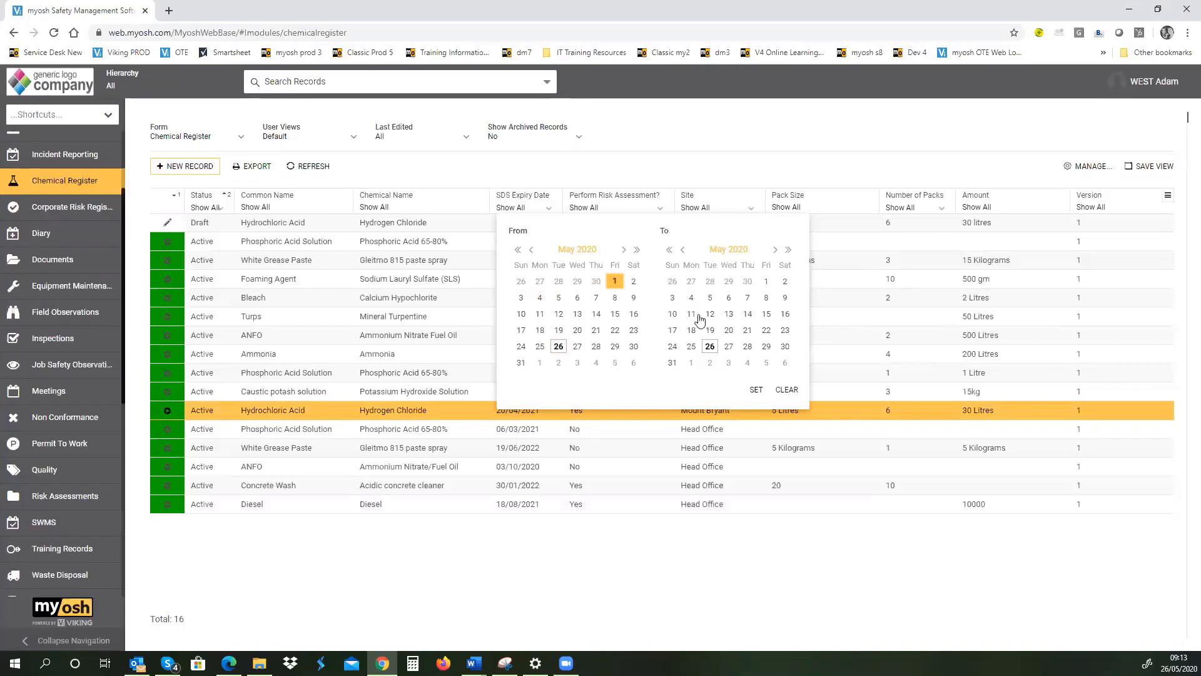
pyautogui.click(672, 363)
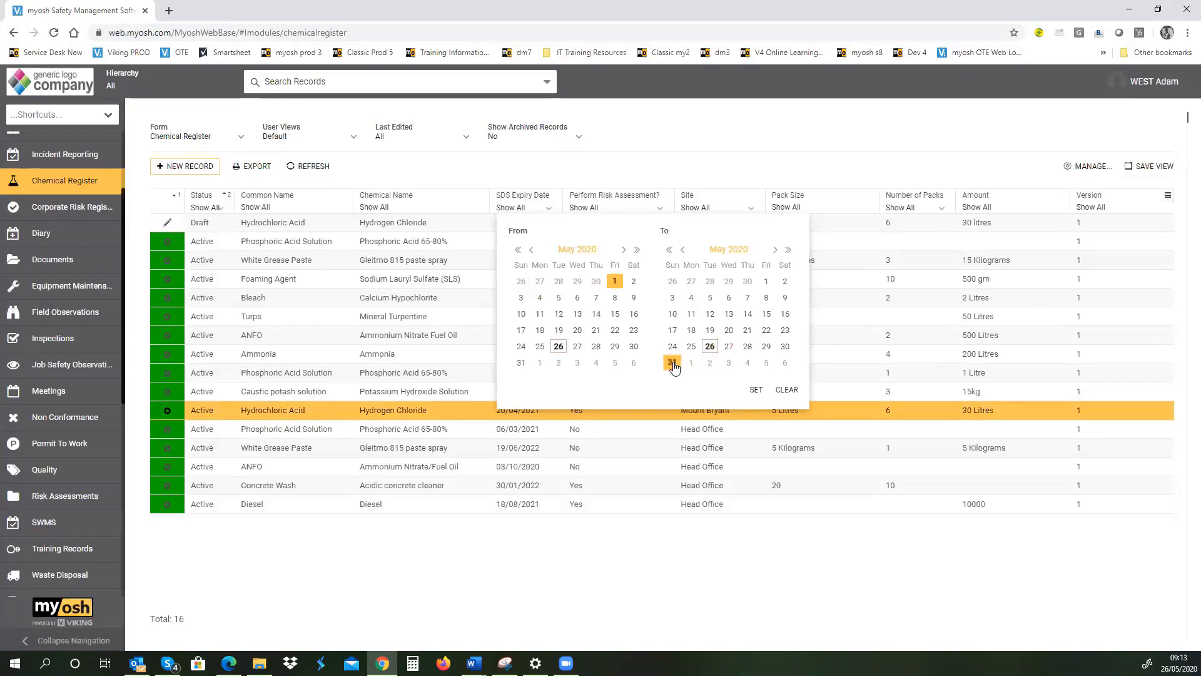
pyautogui.click(756, 390)
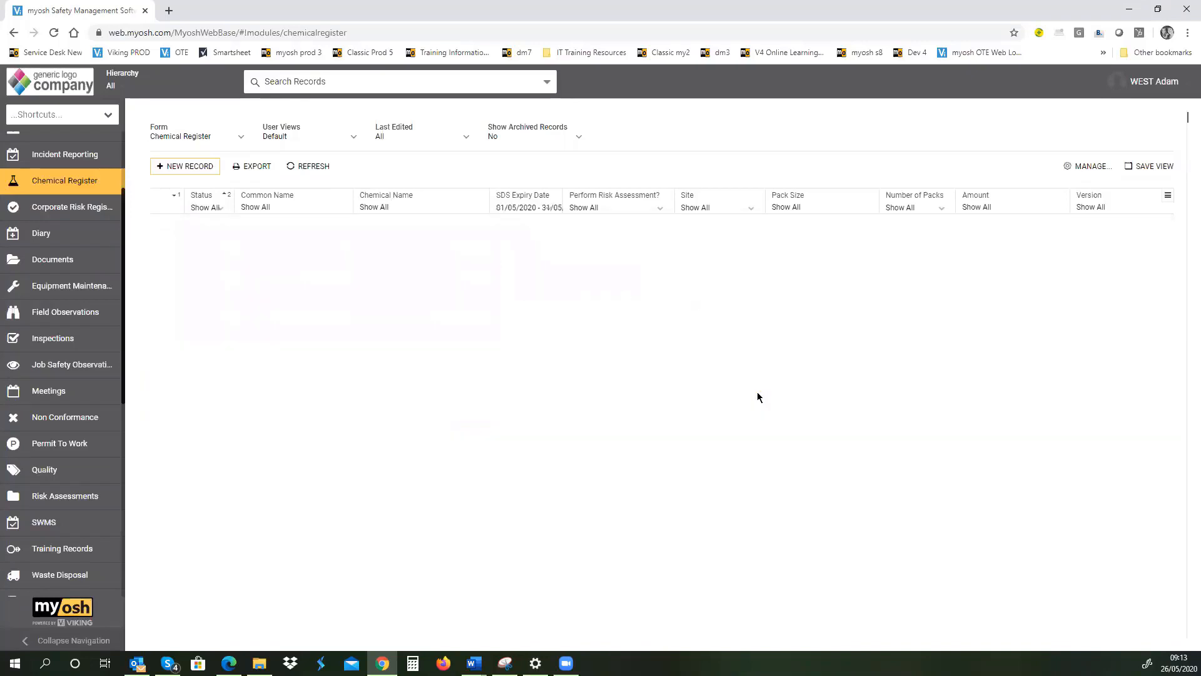
pyautogui.click(533, 209)
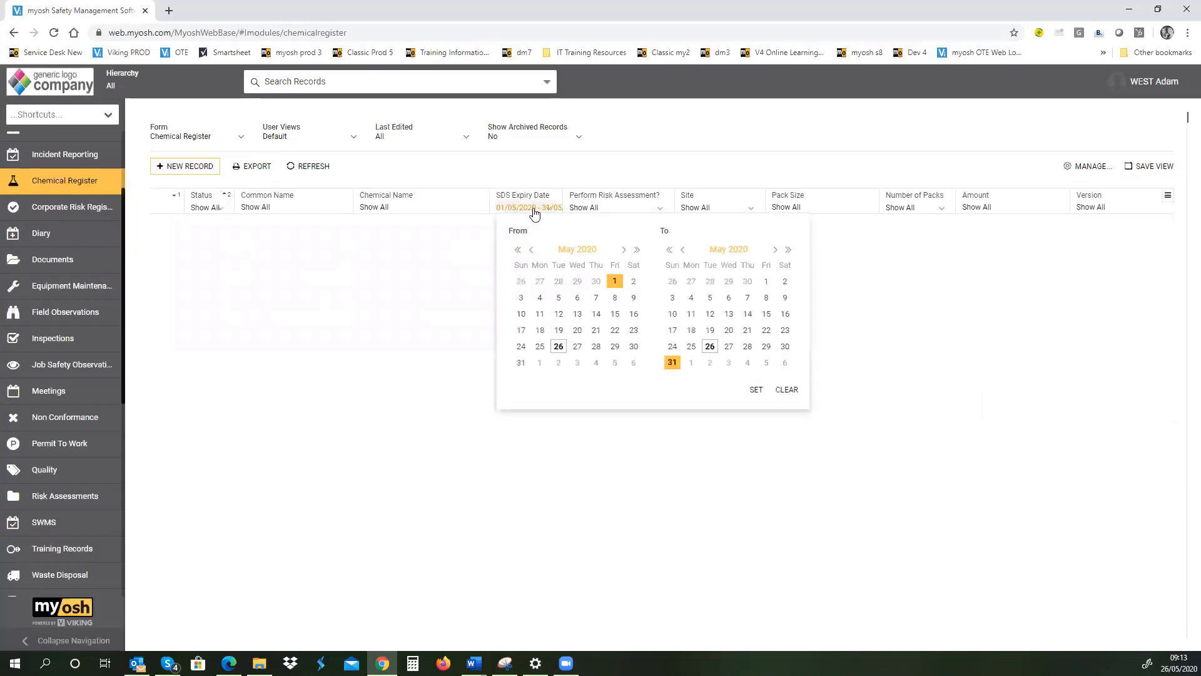
pyautogui.click(787, 390)
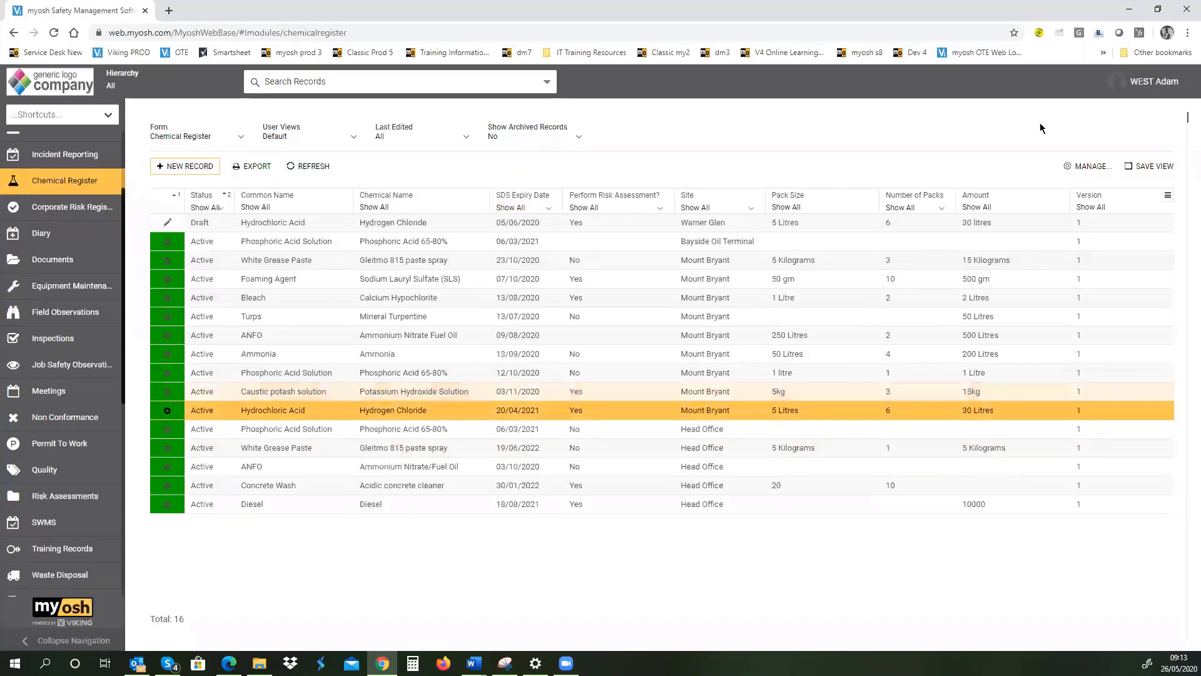